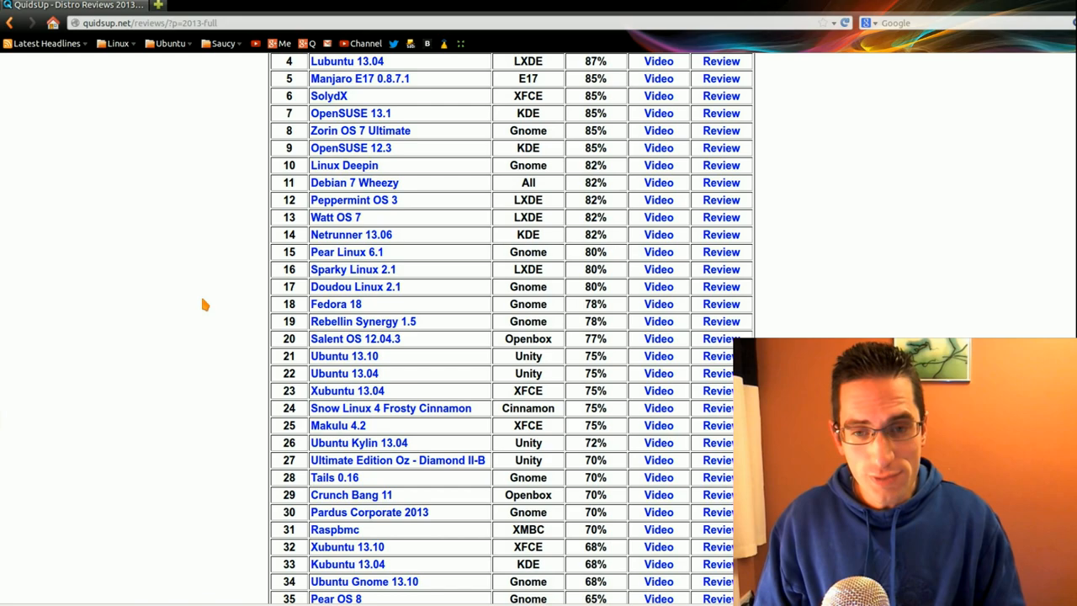
{"action": "scroll", "coordinate": [200, 294], "scroll_direction": "down", "scroll_amount": 4}
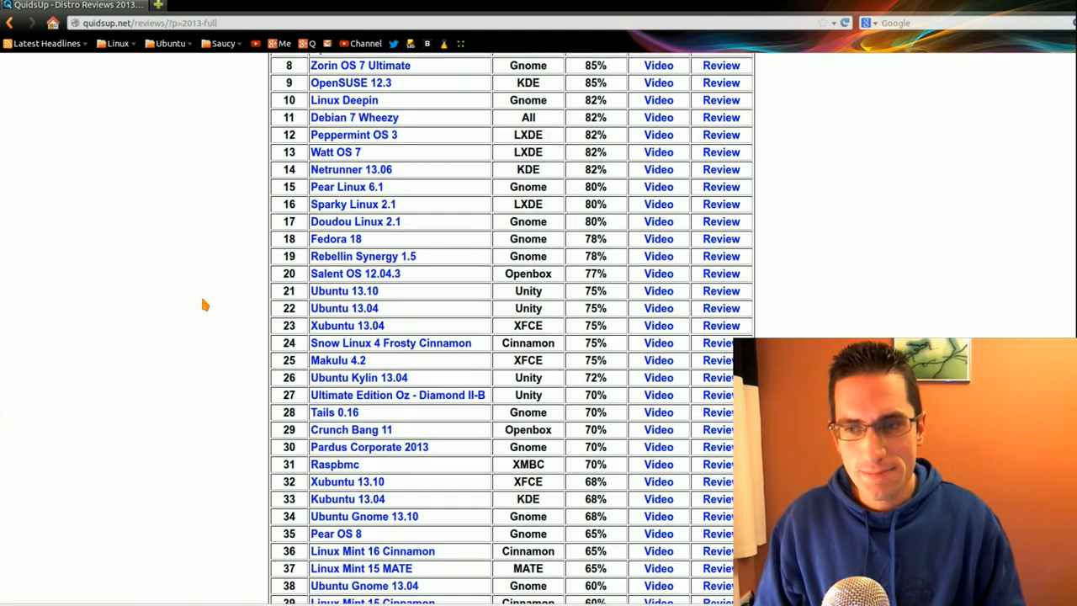
{"action": "scroll", "coordinate": [201, 293], "scroll_direction": "down", "scroll_amount": 2}
{"action": "scroll", "coordinate": [201, 294], "scroll_direction": "down", "scroll_amount": 2}
{"action": "scroll", "coordinate": [201, 294], "scroll_direction": "down", "scroll_amount": 1}
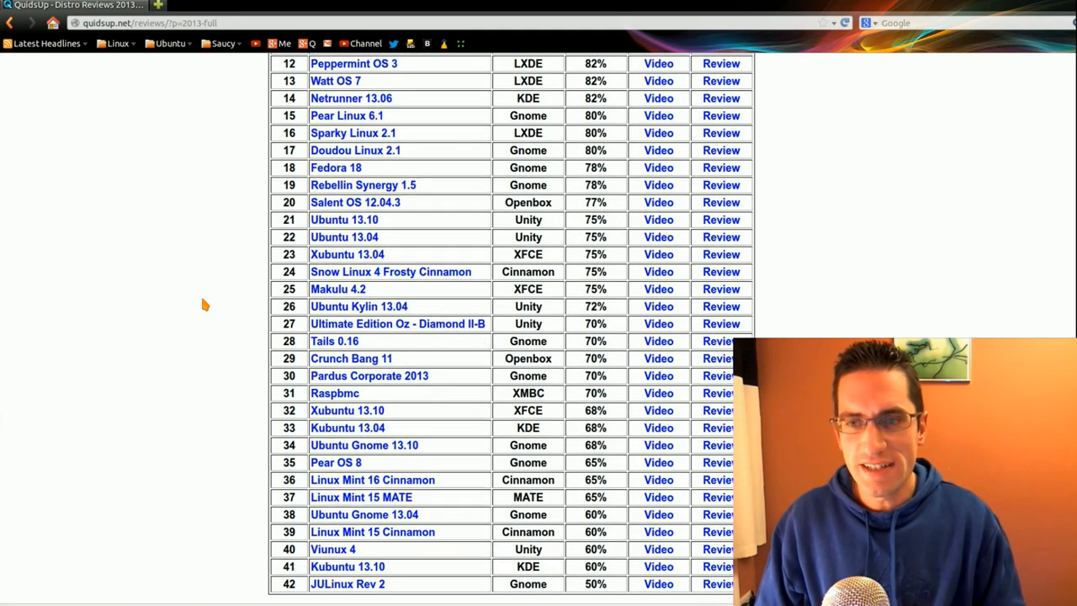
{"action": "scroll", "coordinate": [201, 294], "scroll_direction": "down", "scroll_amount": 1}
{"action": "scroll", "coordinate": [200, 293], "scroll_direction": "down", "scroll_amount": 1}
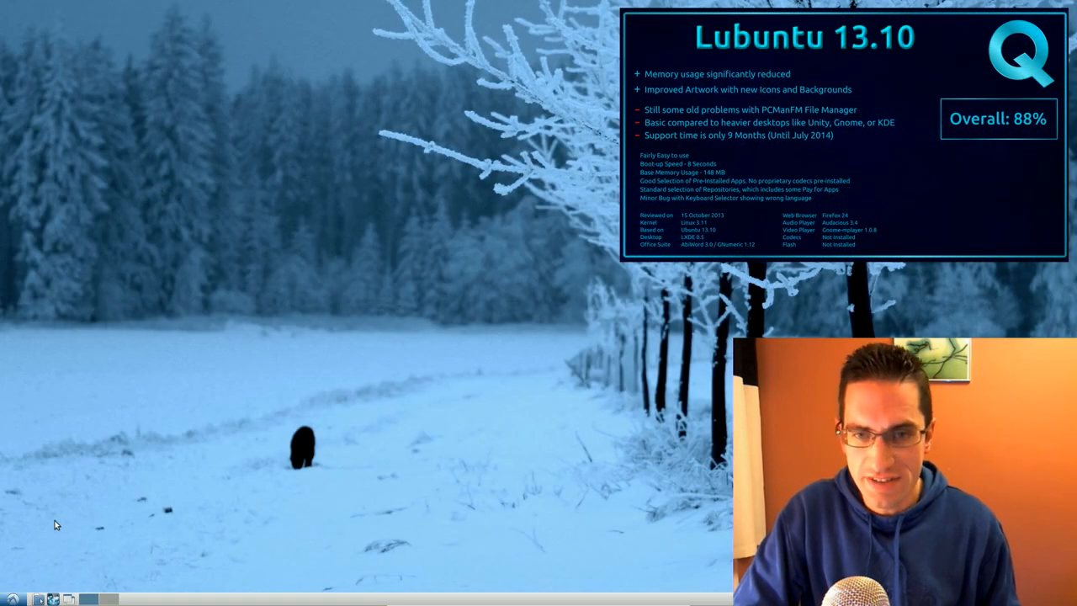
Step: Launch Gnumeric and mtPaint from the start menu and maximize the browser window
{"action": "left_click", "coordinate": [14, 599]}
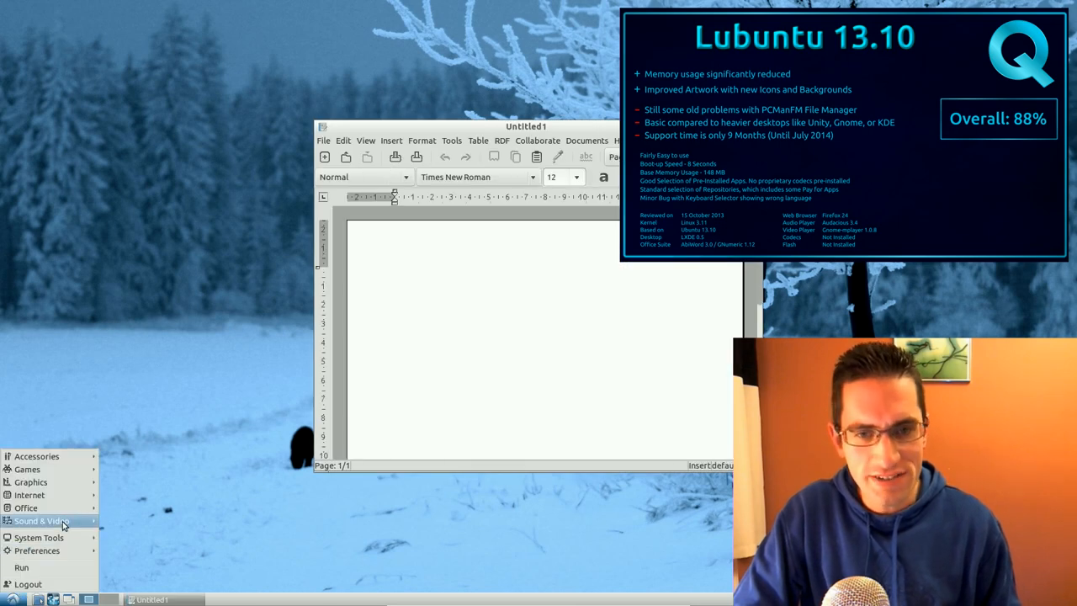
{"action": "left_click", "coordinate": [132, 529]}
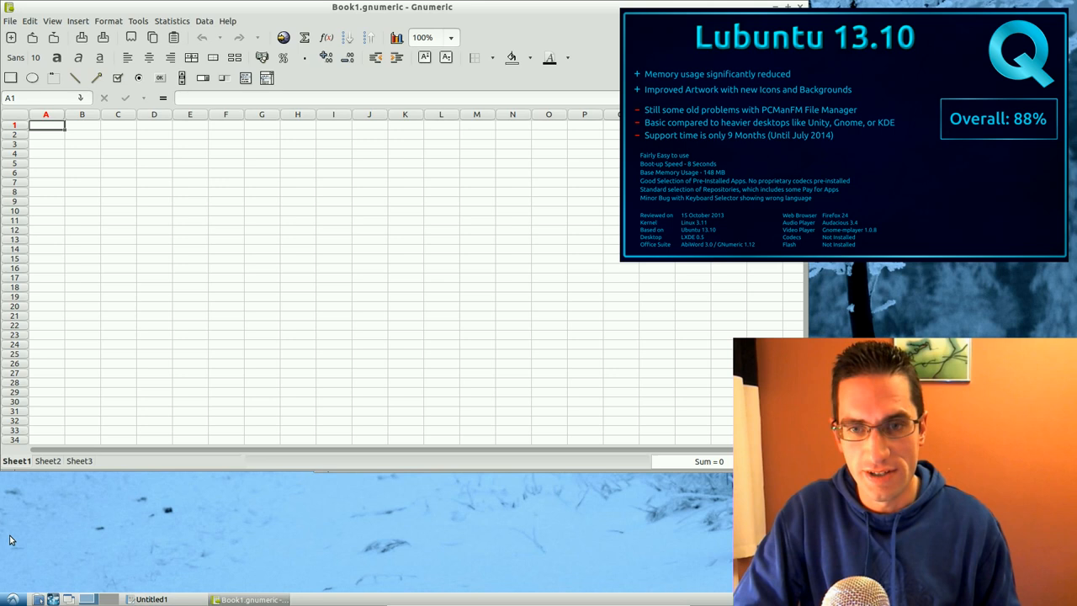
{"action": "left_click", "coordinate": [13, 599]}
{"action": "mouse_move", "coordinate": [34, 483]}
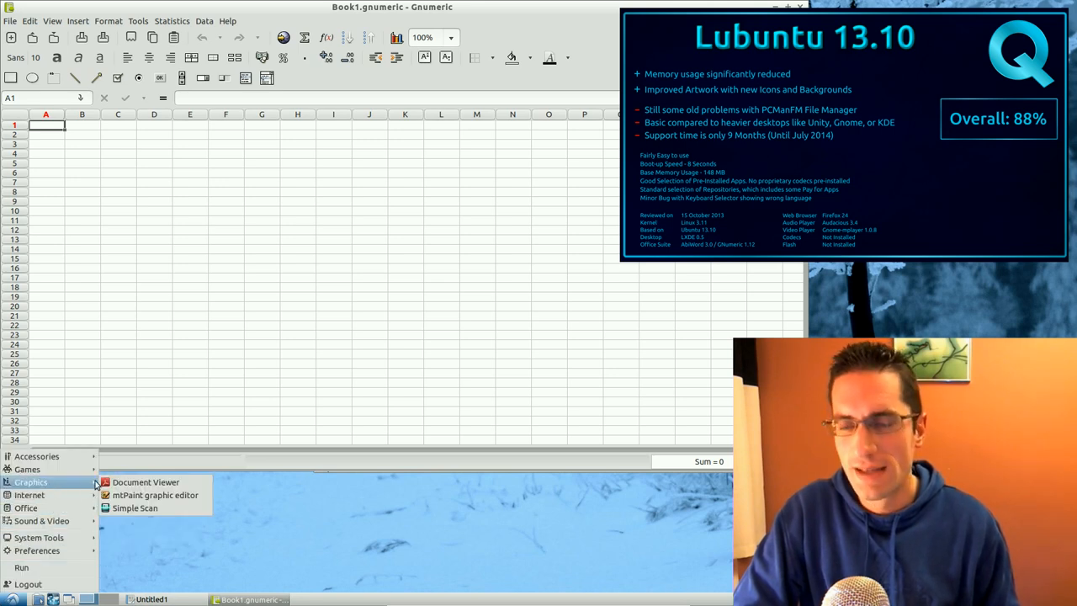
{"action": "left_click", "coordinate": [155, 495]}
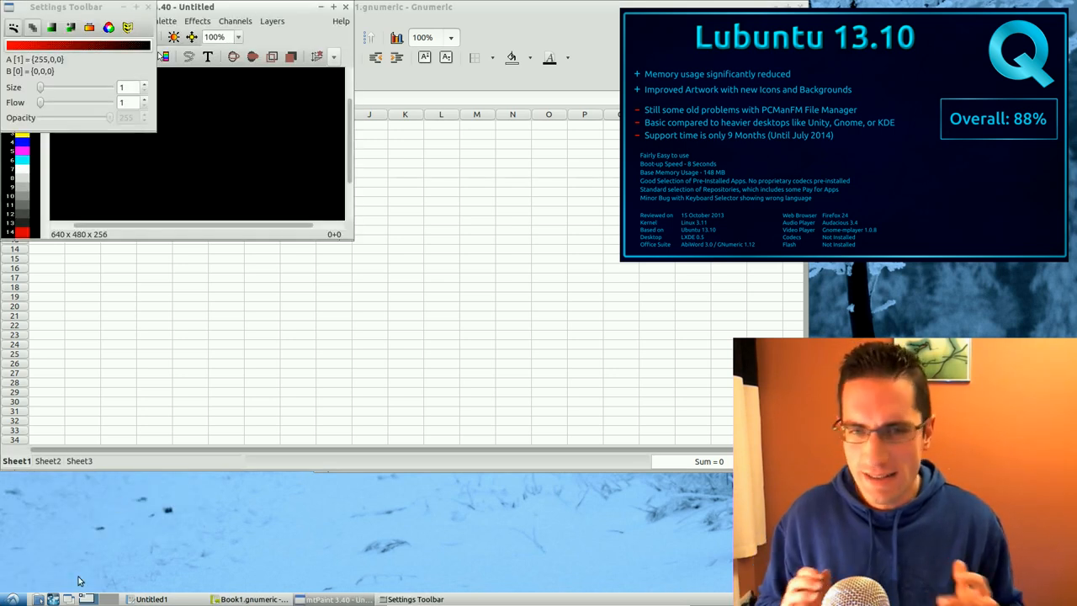
{"action": "left_click", "coordinate": [13, 599]}
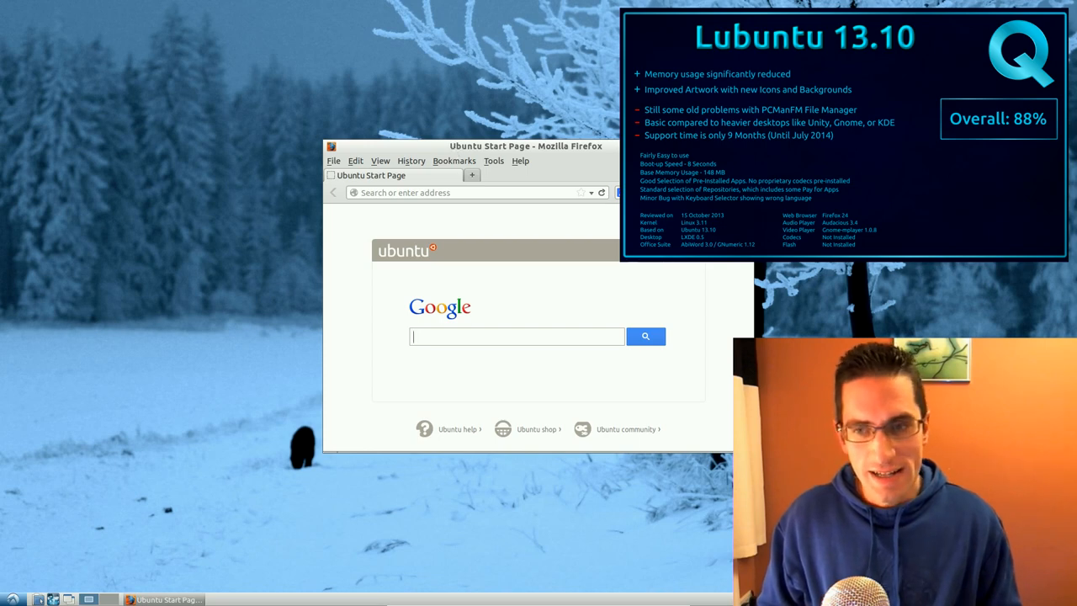
{"action": "double_click", "coordinate": [456, 151]}
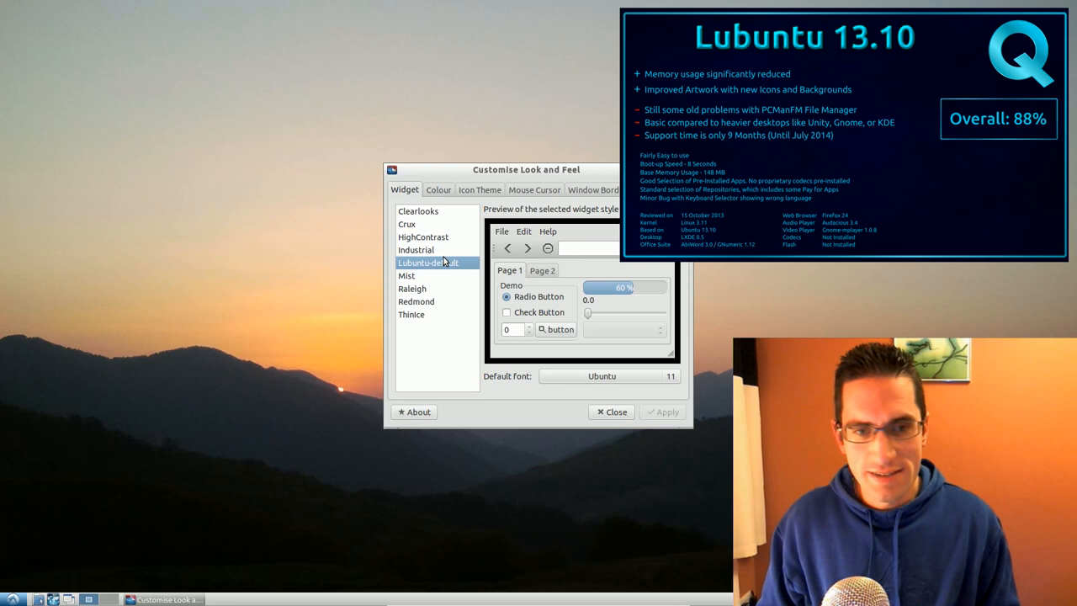
Step: Preview the Raleigh, Redmond and one more widget theme in Customise Look and Feel
{"action": "left_click", "coordinate": [412, 289]}
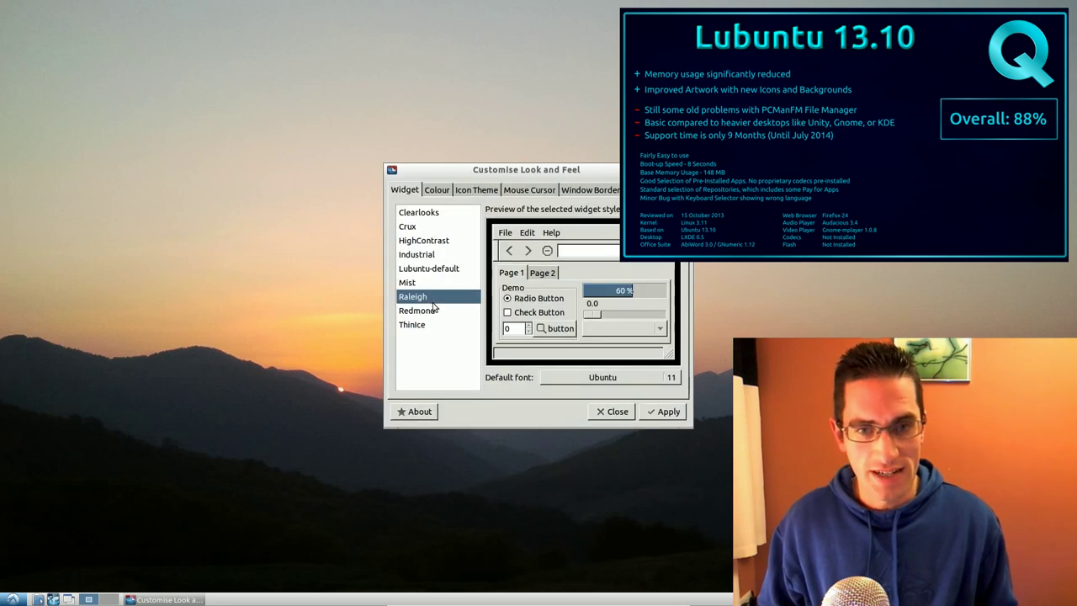
{"action": "left_click", "coordinate": [417, 303]}
{"action": "left_click", "coordinate": [407, 225]}
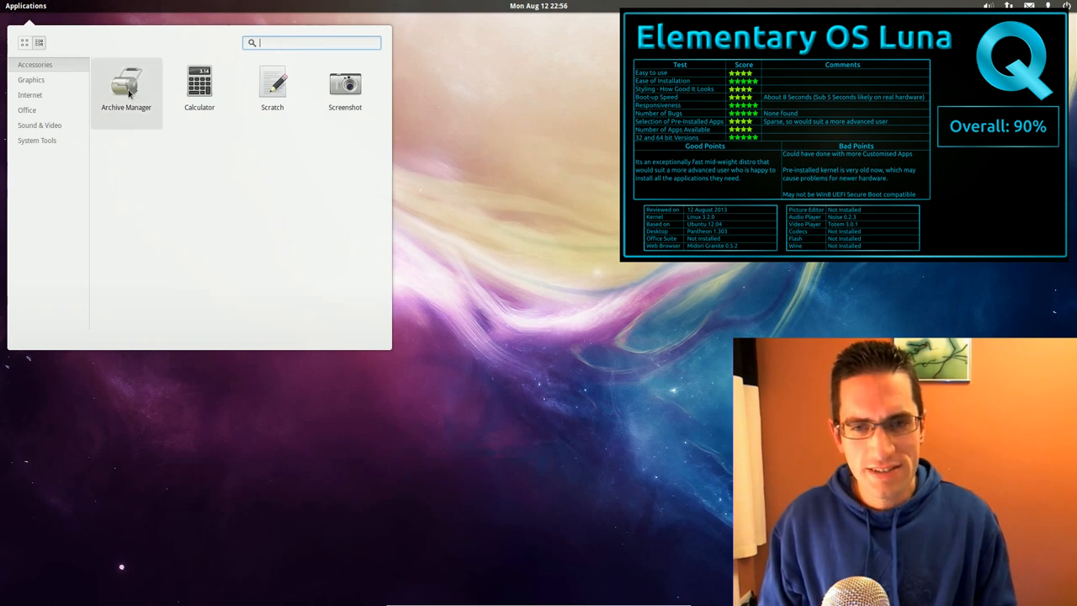
Step: Launch Archive Manager, Calculator and Scratch from the Applications launcher
{"action": "left_click", "coordinate": [129, 92]}
{"action": "left_click", "coordinate": [25, 6]}
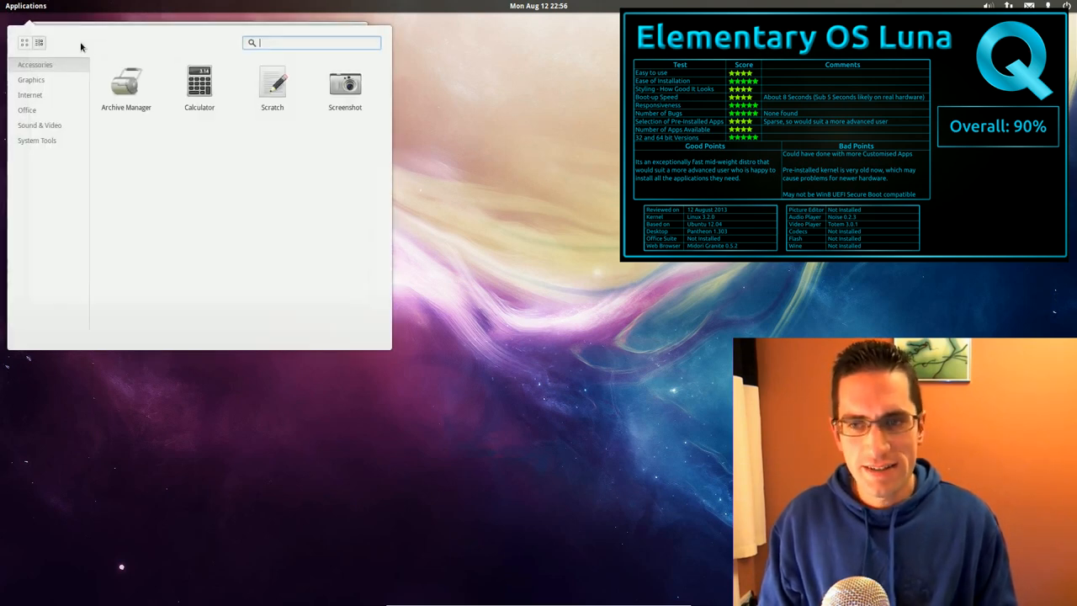
{"action": "left_click", "coordinate": [199, 89]}
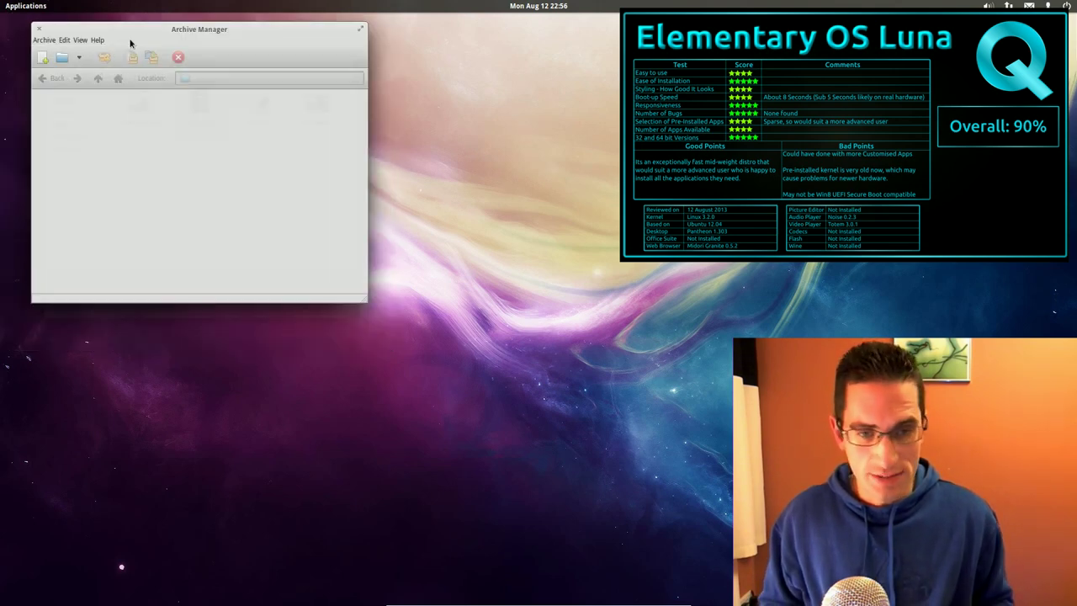
{"action": "left_click", "coordinate": [25, 6]}
{"action": "left_click", "coordinate": [274, 99]}
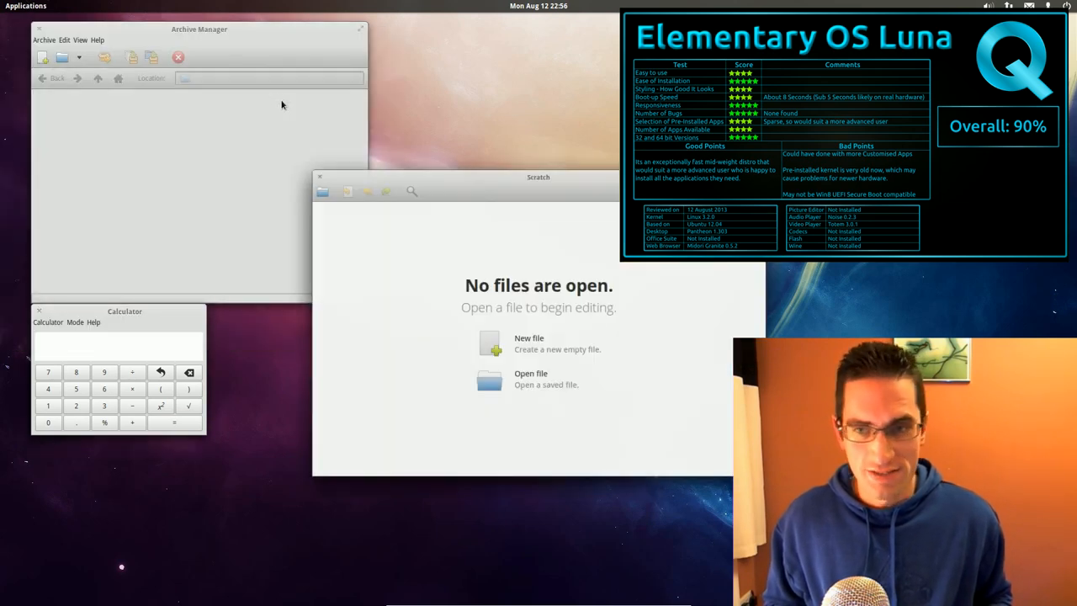
Step: Use the workspace overview to move Scratch onto the empty second workspace
{"action": "key", "text": "super+s"}
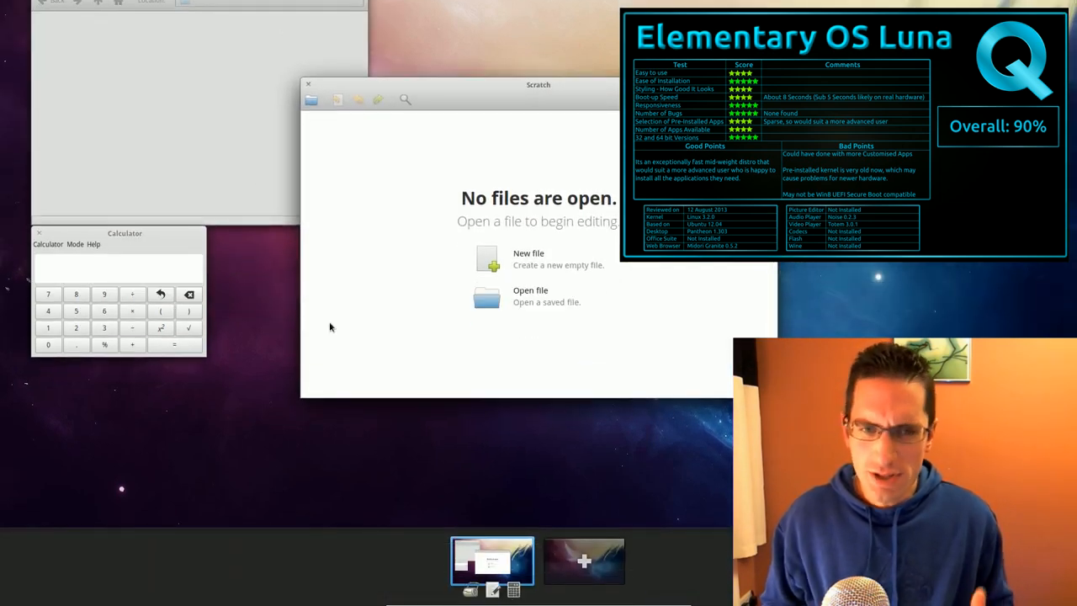
{"action": "left_click", "coordinate": [585, 559]}
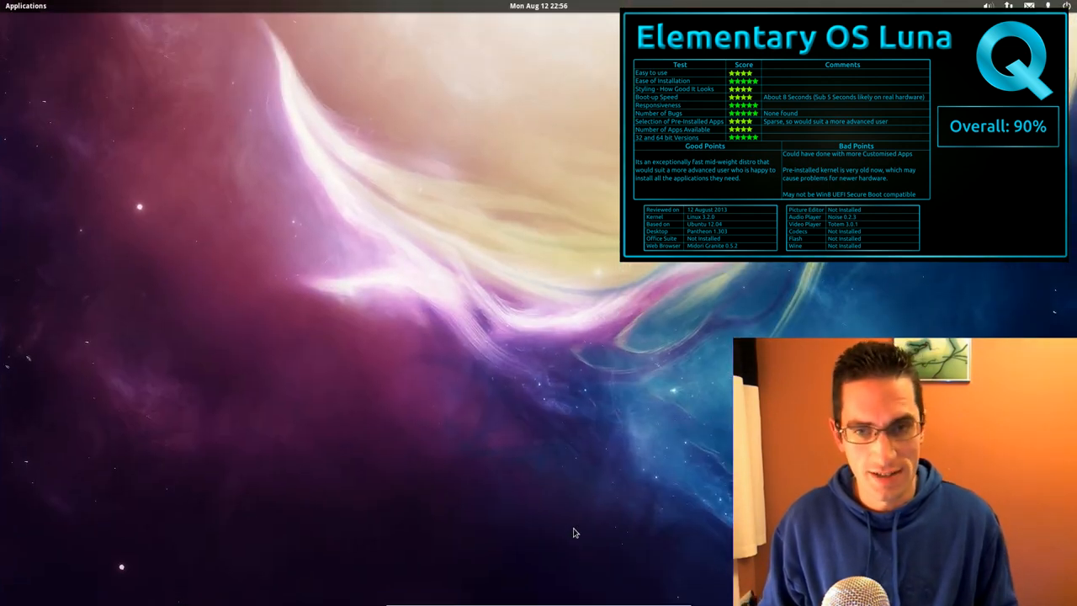
{"action": "key", "text": "super+s"}
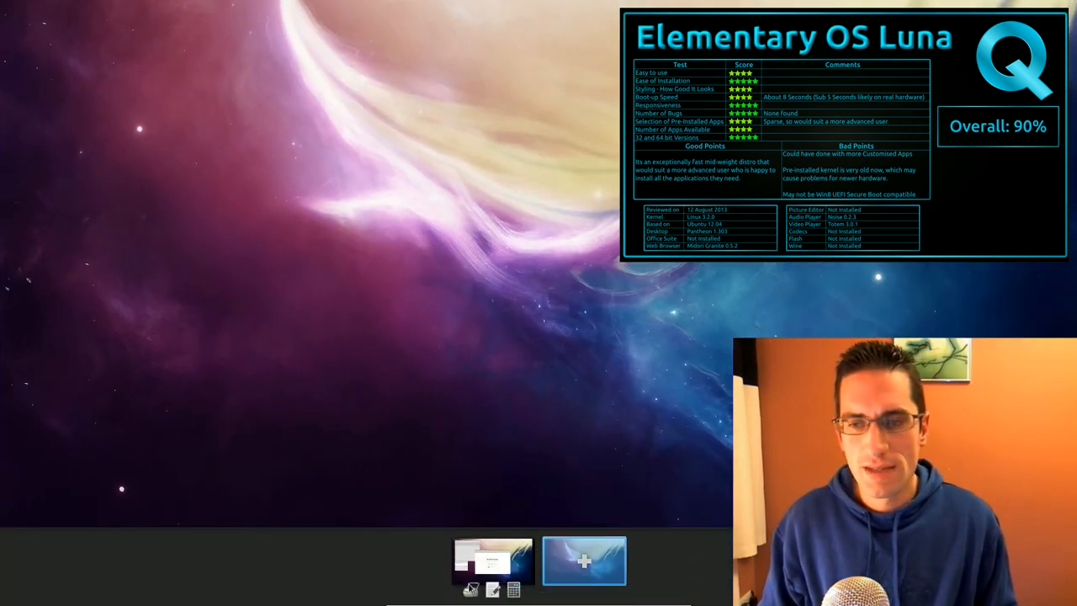
{"action": "left_click", "coordinate": [560, 581]}
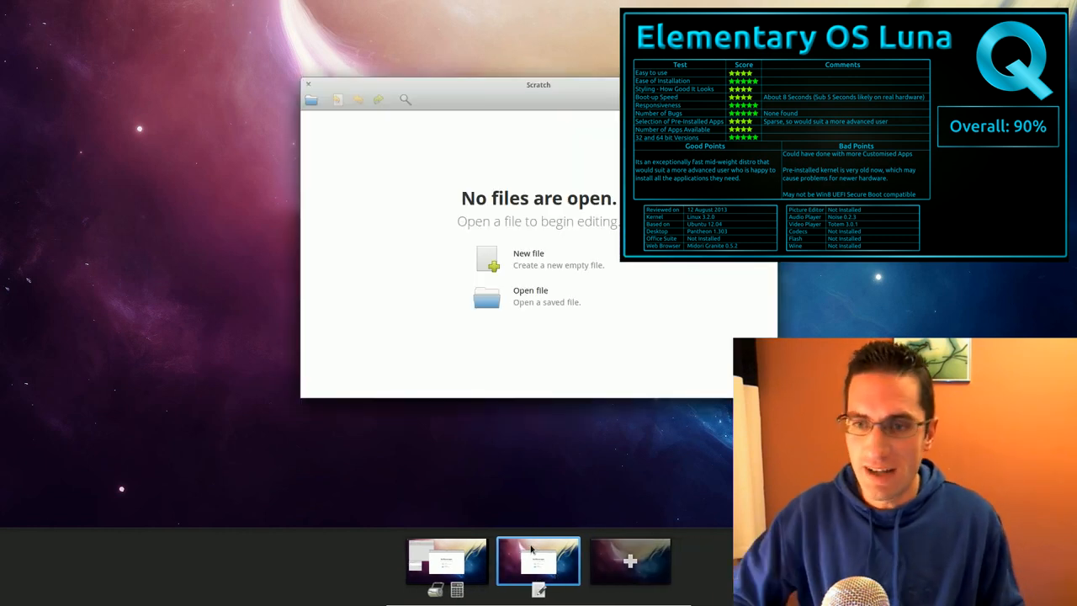
{"action": "mouse_move", "coordinate": [493, 560]}
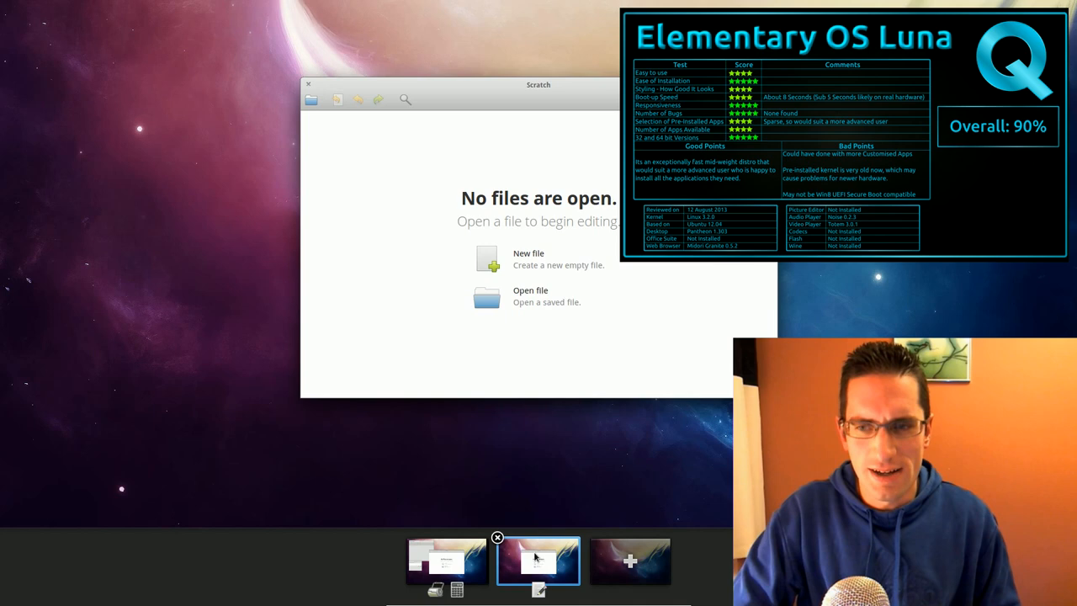
{"action": "mouse_move", "coordinate": [447, 561]}
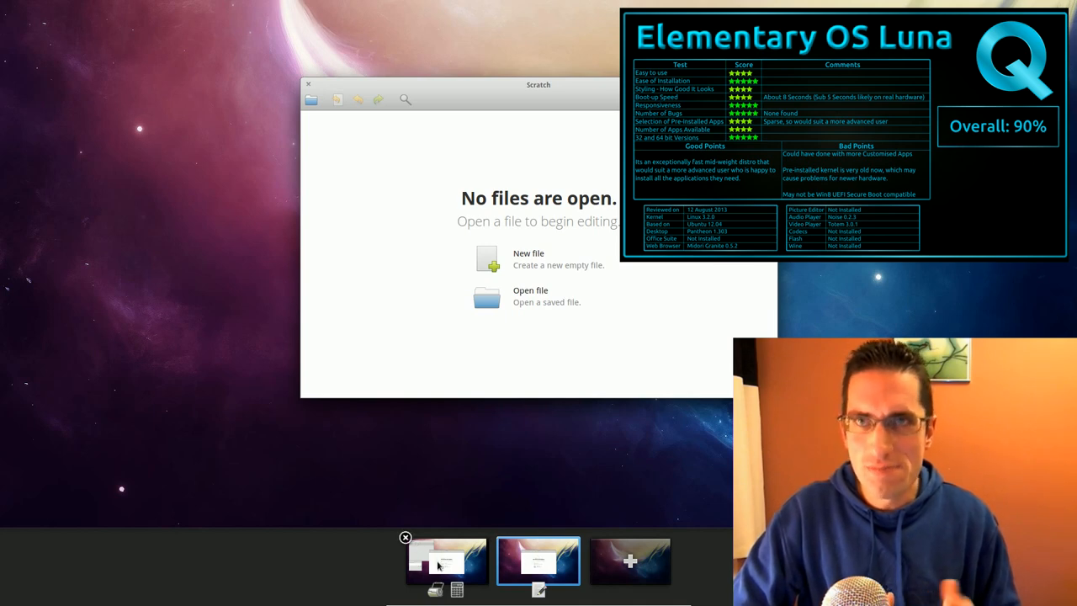
Step: Return to the first workspace, reposition Archive Manager and close Calculator
{"action": "left_click", "coordinate": [415, 575]}
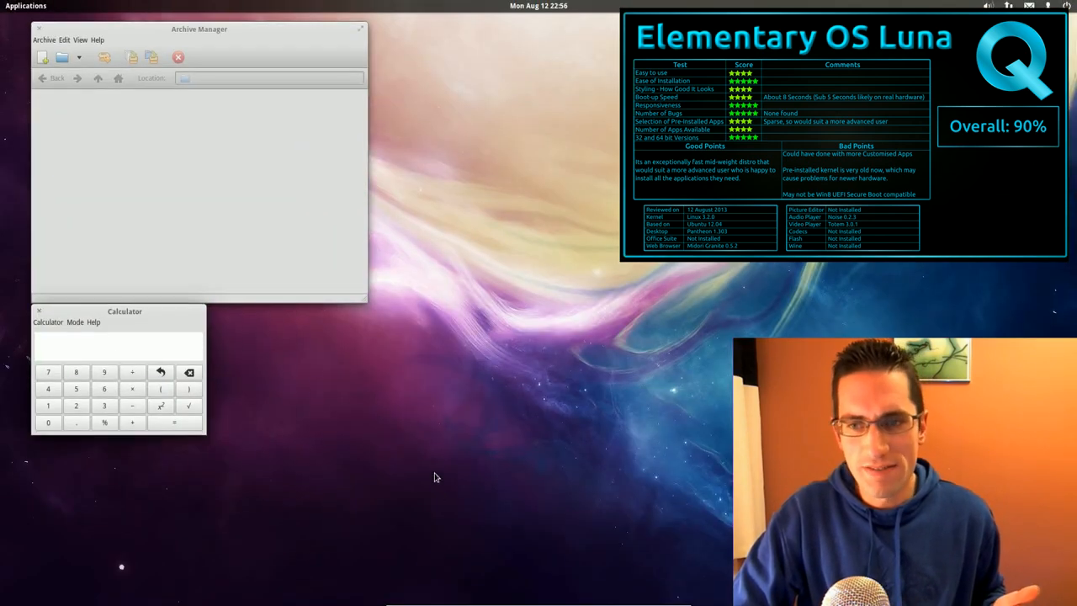
{"action": "left_click_drag", "start_coordinate": [286, 59], "coordinate": [265, 33]}
{"action": "key", "text": "alt+F4"}
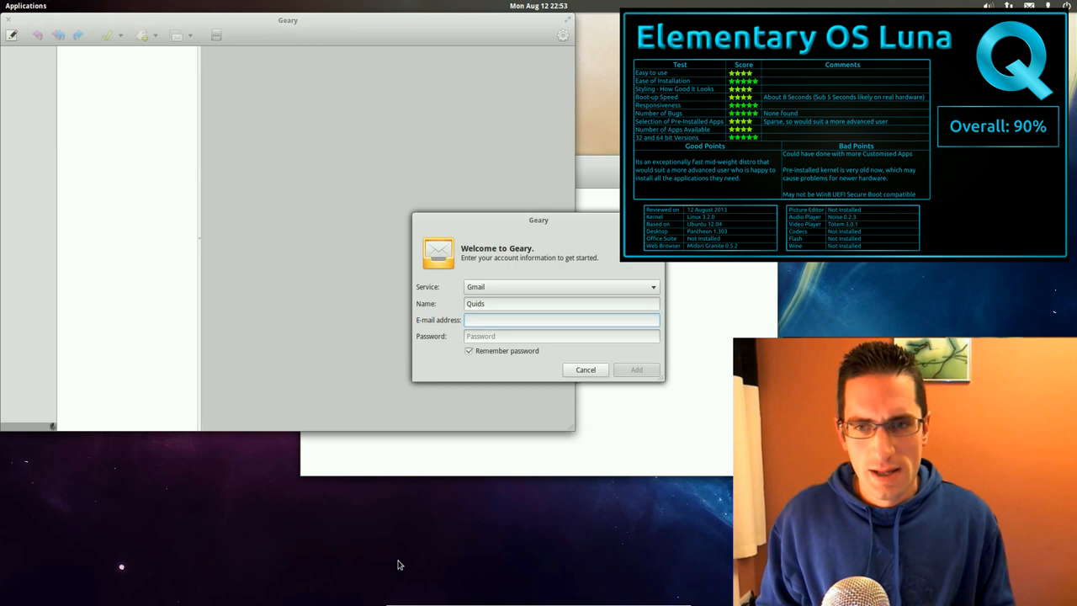
Step: Launch Music, Calendar and Midori from the dock and glance at Midori's options menu
{"action": "left_click", "coordinate": [503, 587]}
{"action": "left_click", "coordinate": [539, 587]}
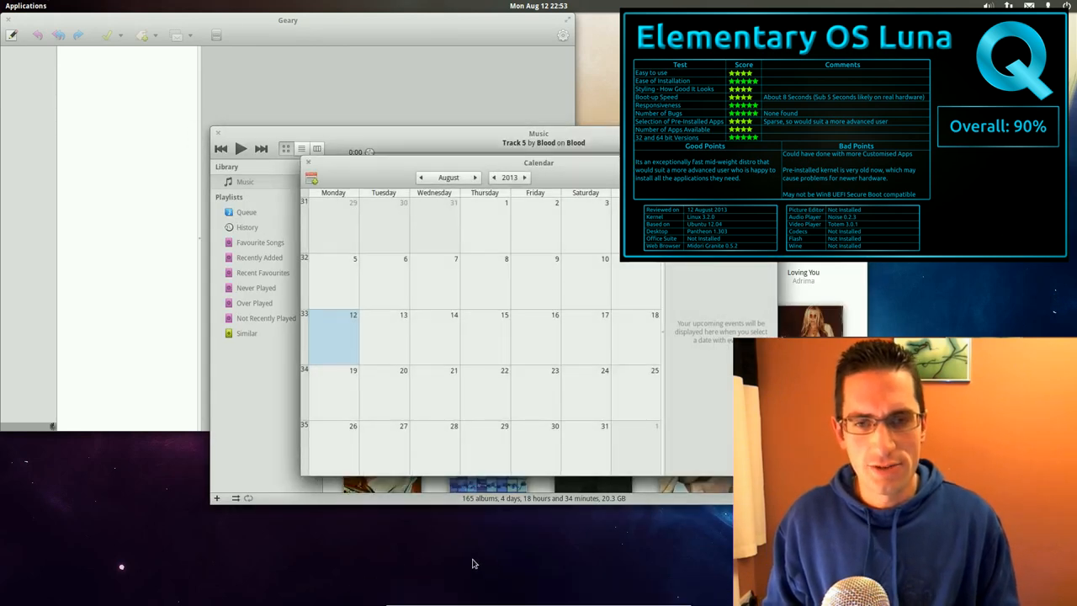
{"action": "left_click", "coordinate": [387, 587]}
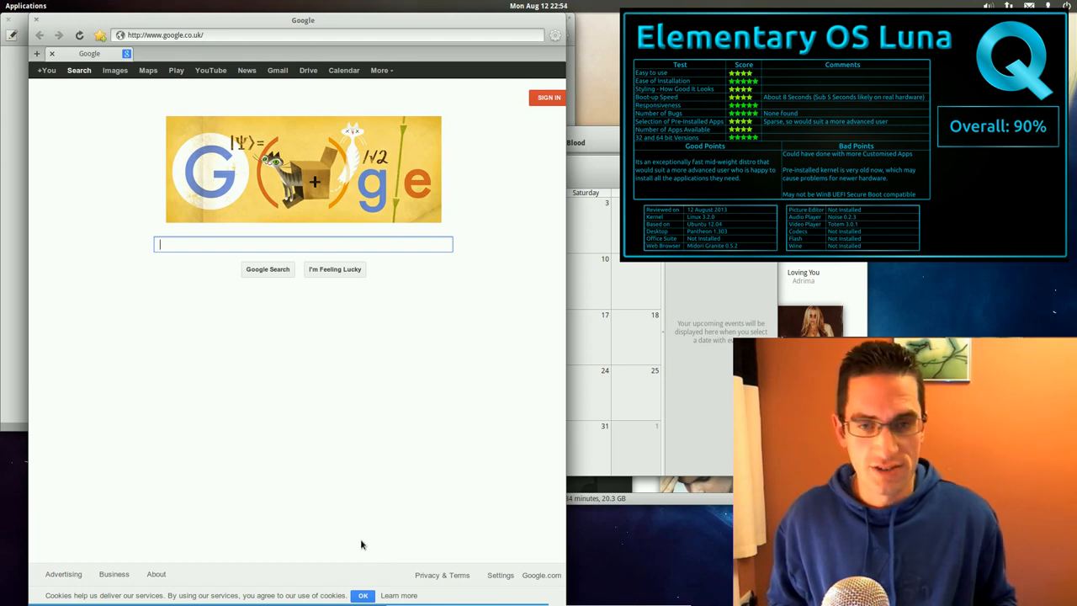
{"action": "left_click", "coordinate": [554, 35]}
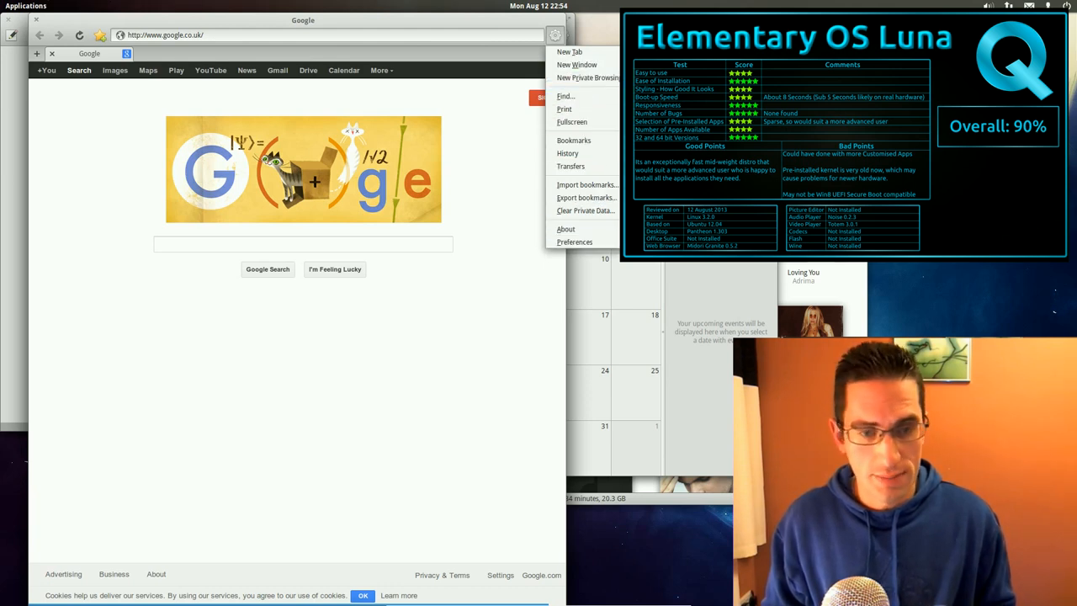
{"action": "left_click", "coordinate": [575, 242]}
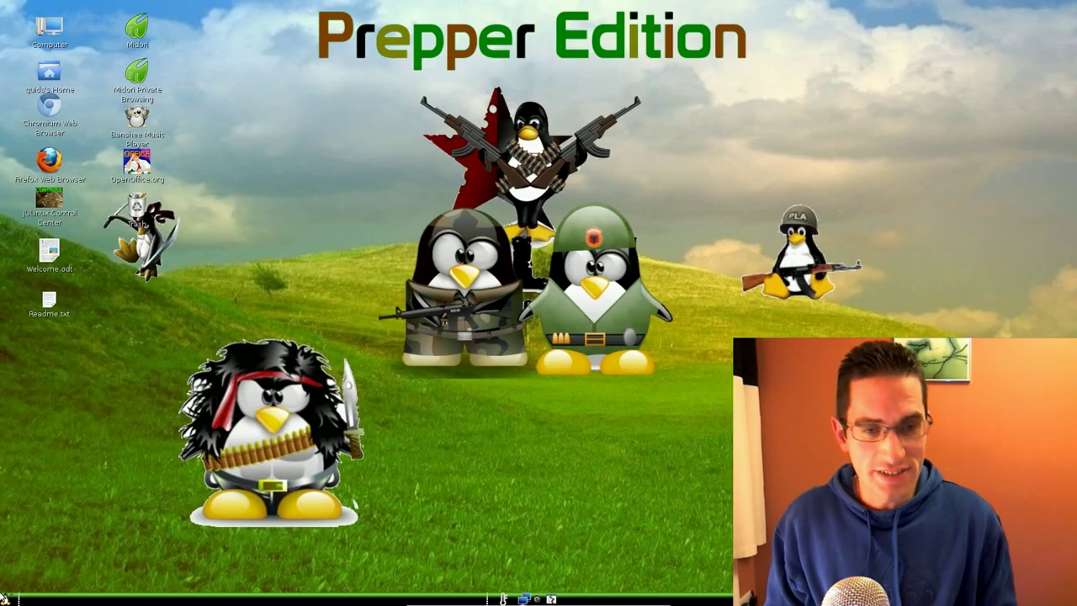
Step: Launch Darktable, then open HELP ME ! and view the JULinux Support web page
{"action": "left_click", "coordinate": [4, 598]}
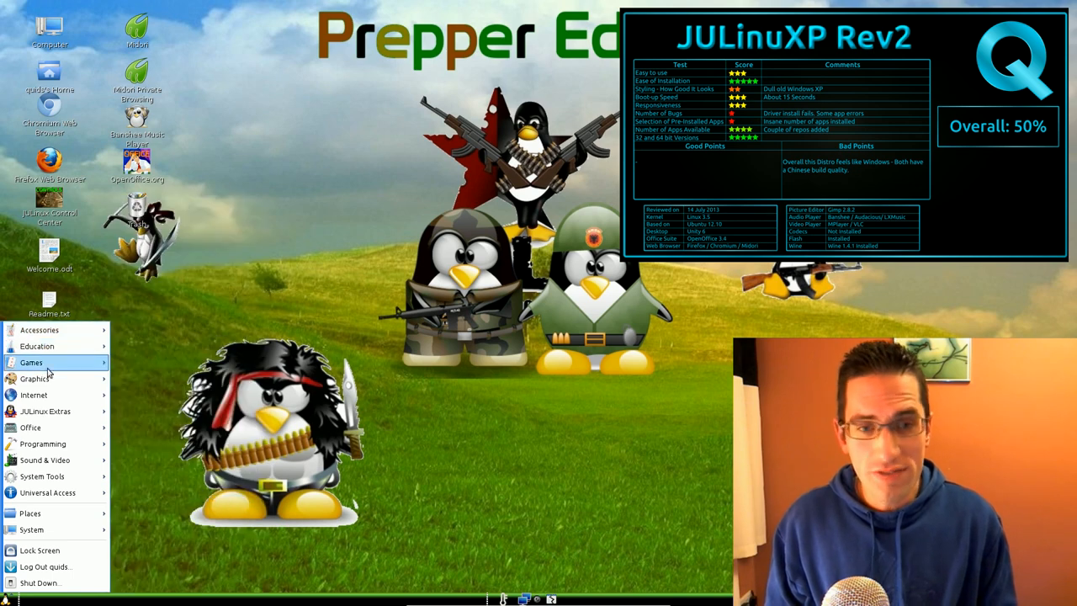
{"action": "mouse_move", "coordinate": [35, 379]}
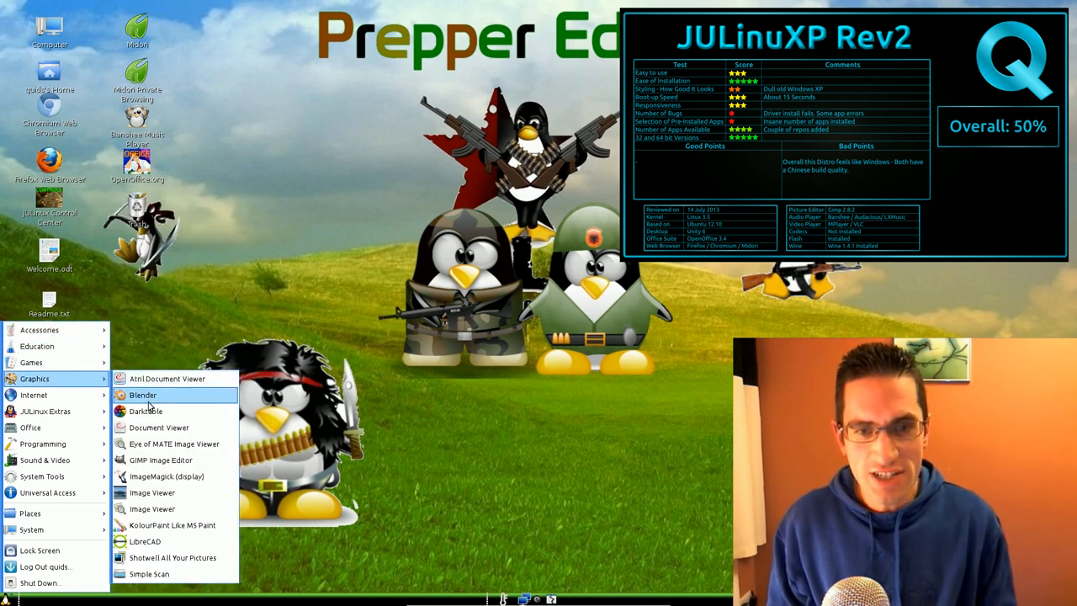
{"action": "left_click", "coordinate": [147, 411]}
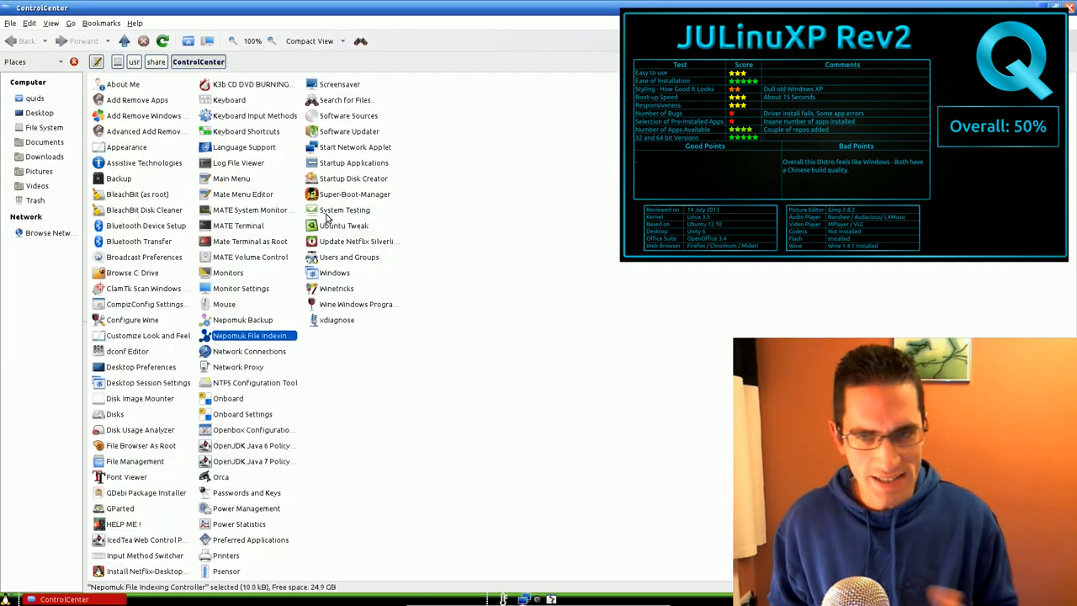
{"action": "double_click", "coordinate": [112, 526]}
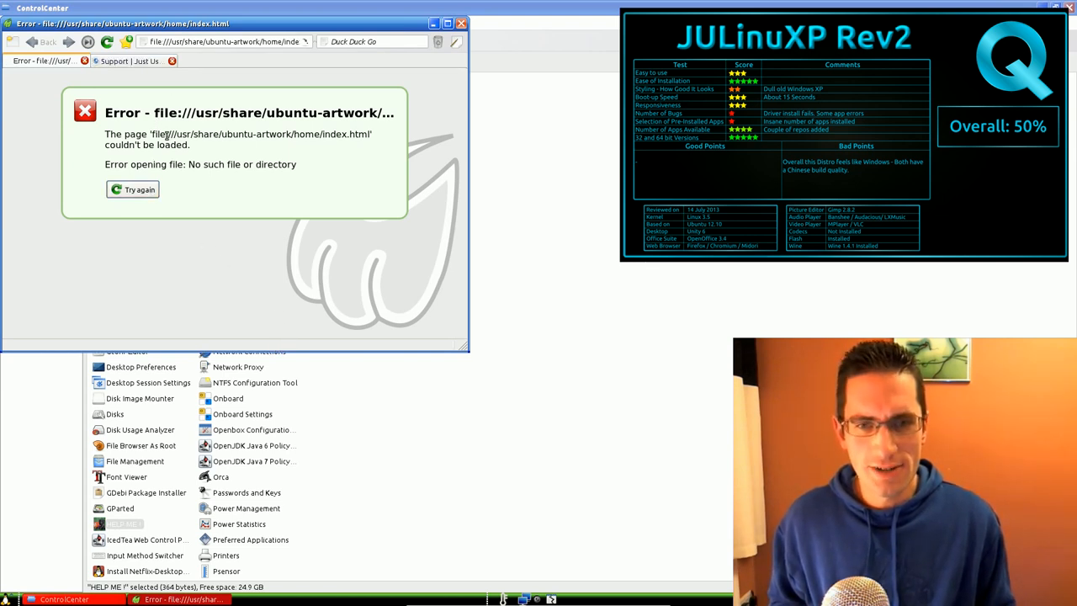
{"action": "left_click", "coordinate": [135, 61]}
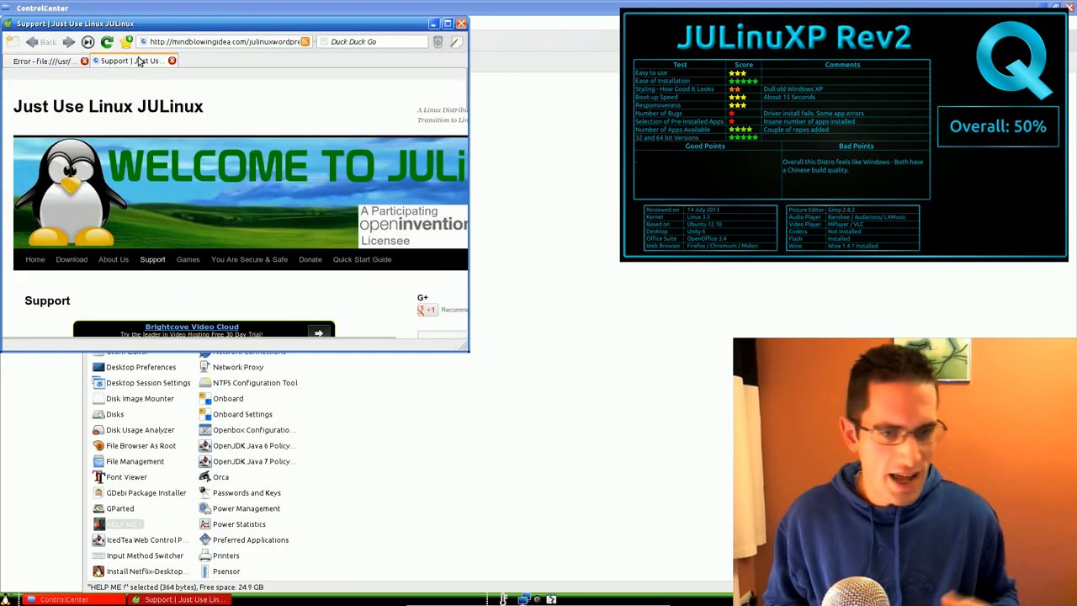
{"action": "scroll", "coordinate": [264, 161], "scroll_direction": "down", "scroll_amount": 5}
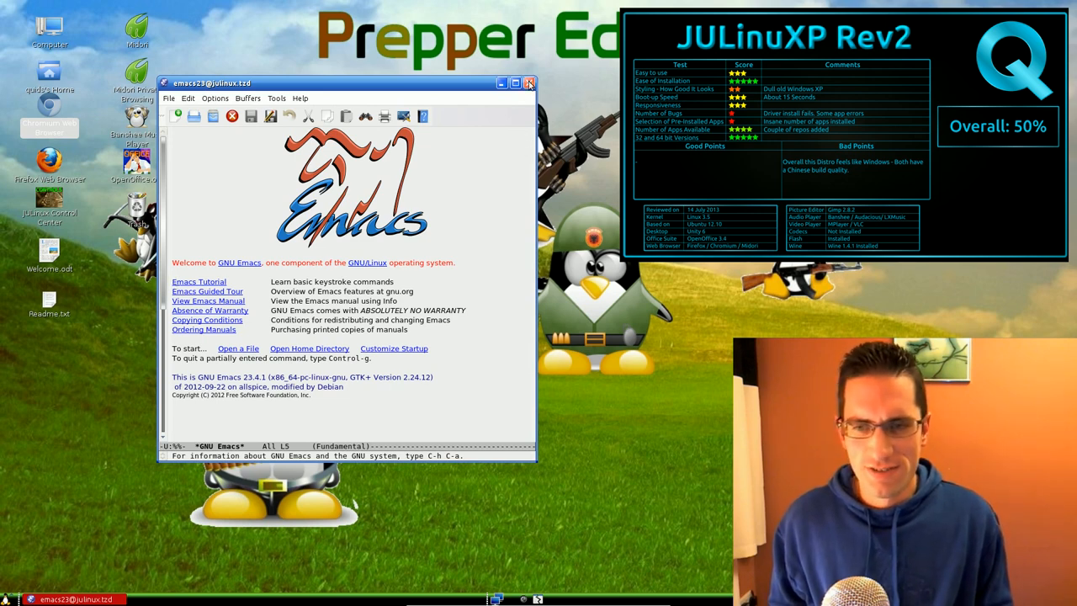
Step: Close Emacs and launch Qemulator from Accessories
{"action": "left_click", "coordinate": [529, 83]}
{"action": "left_click", "coordinate": [8, 599]}
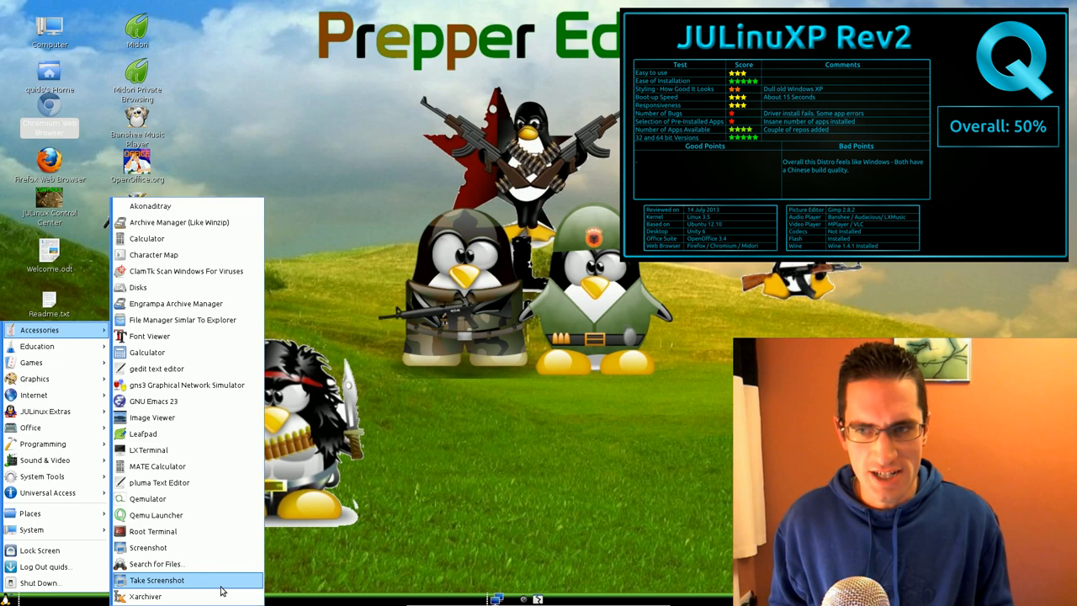
{"action": "left_click", "coordinate": [217, 501]}
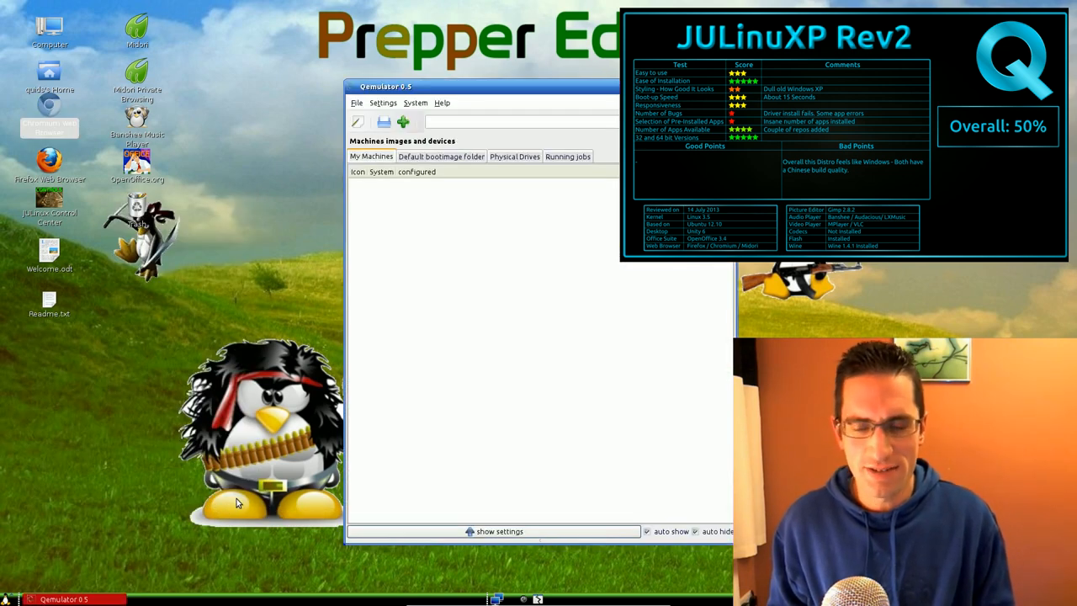
Step: Launch LibreCAD from Graphics and close it again
{"action": "left_click", "coordinate": [9, 600]}
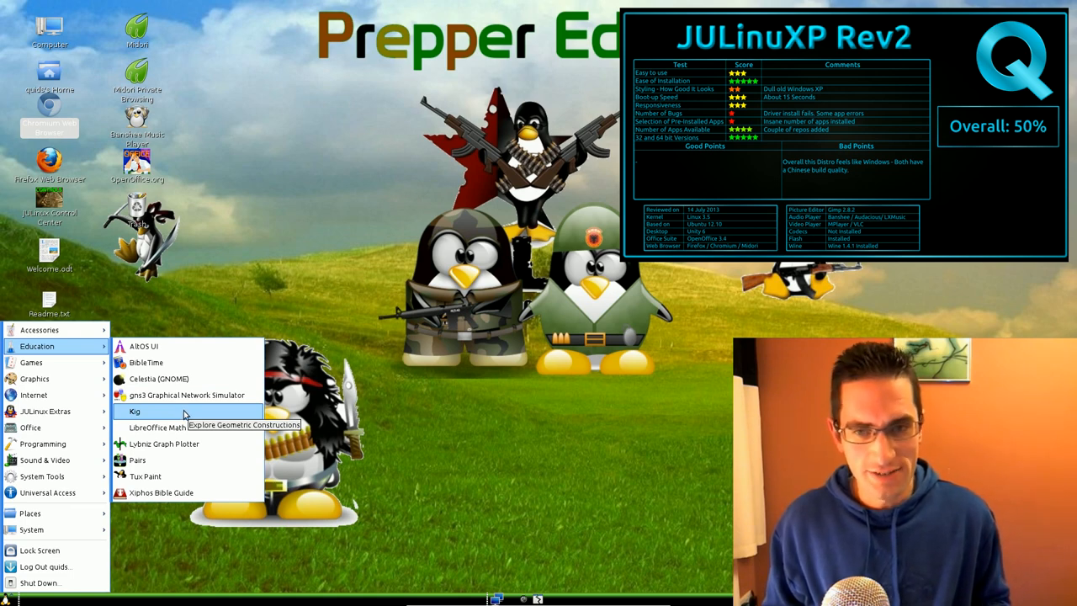
{"action": "mouse_move", "coordinate": [34, 379]}
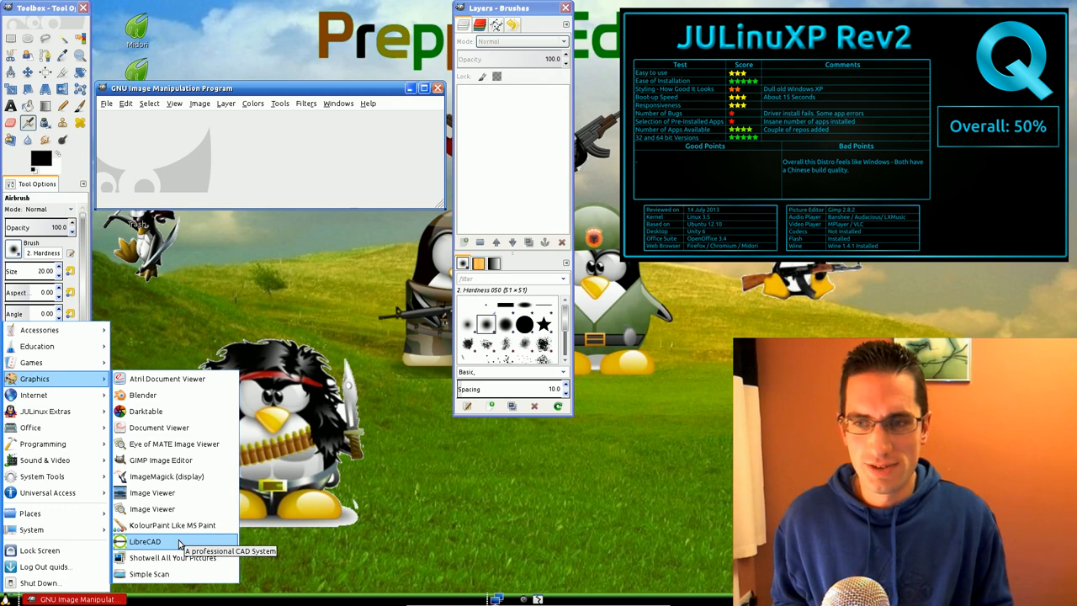
{"action": "left_click", "coordinate": [178, 543]}
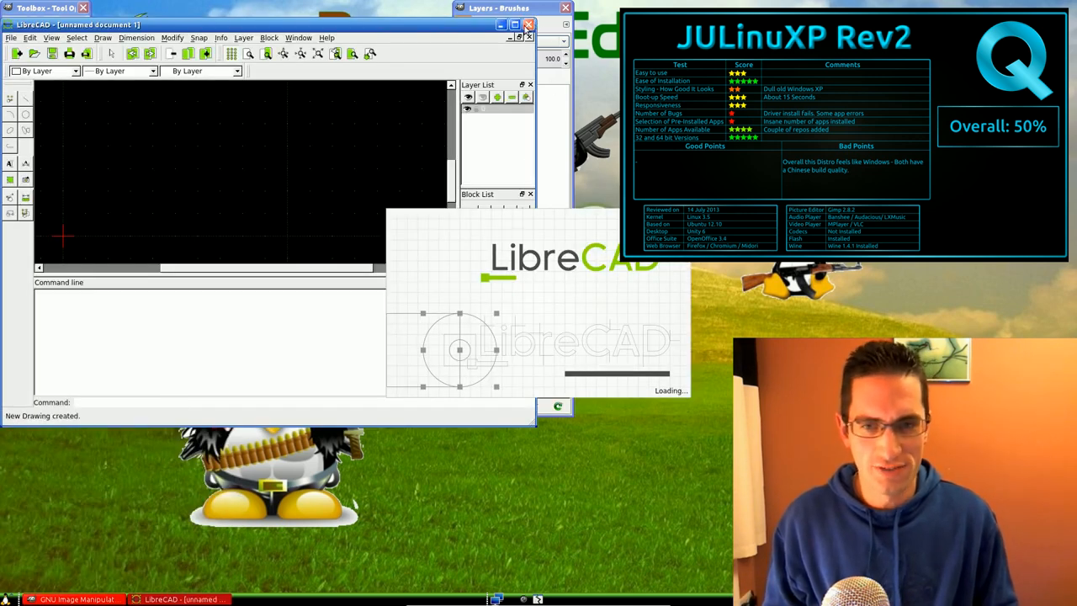
{"action": "left_click", "coordinate": [529, 26]}
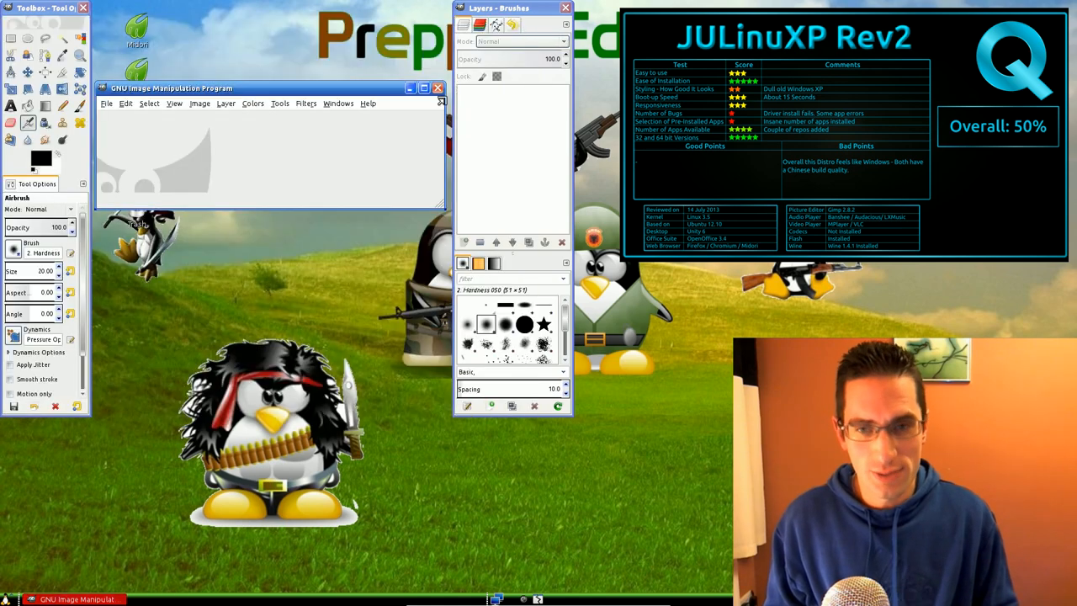
Step: Close GIMP, then show the Welcome window's driver check and select its status line
{"action": "left_click", "coordinate": [437, 88]}
{"action": "left_click", "coordinate": [8, 599]}
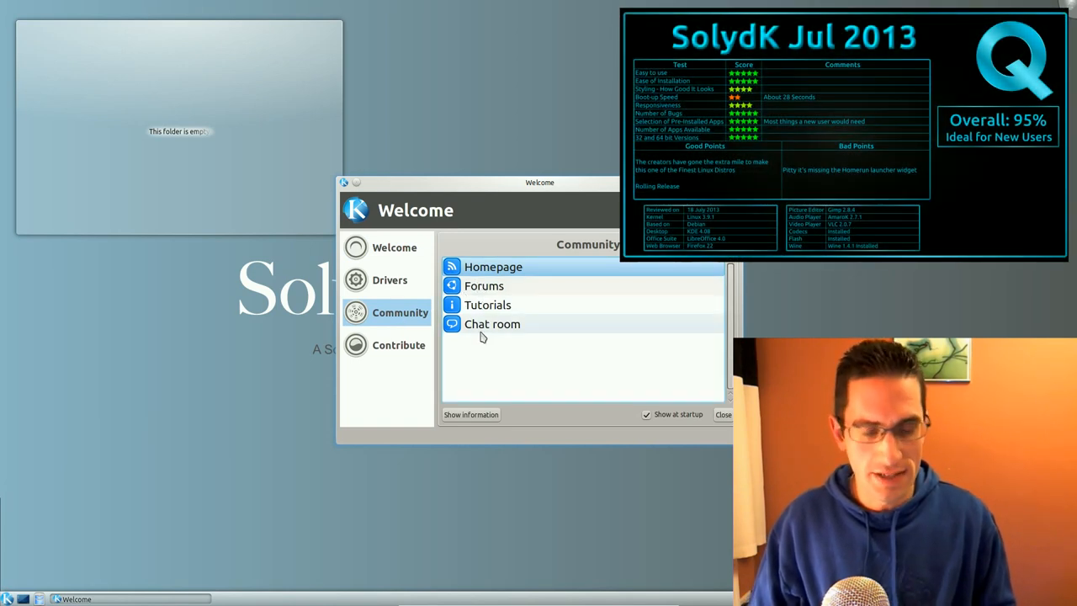
{"action": "left_click", "coordinate": [388, 282]}
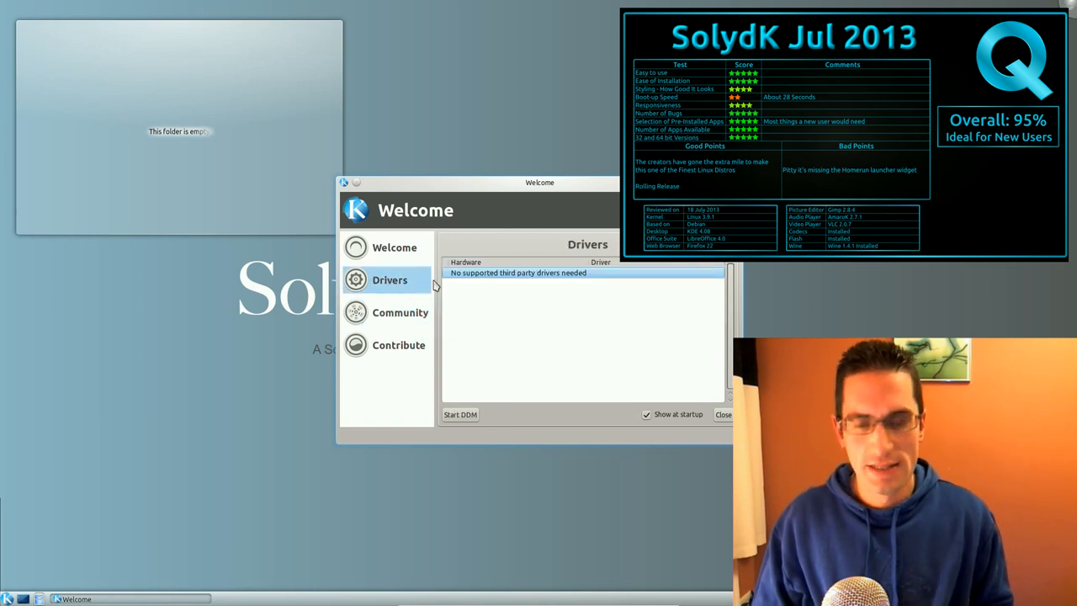
{"action": "left_click", "coordinate": [462, 278]}
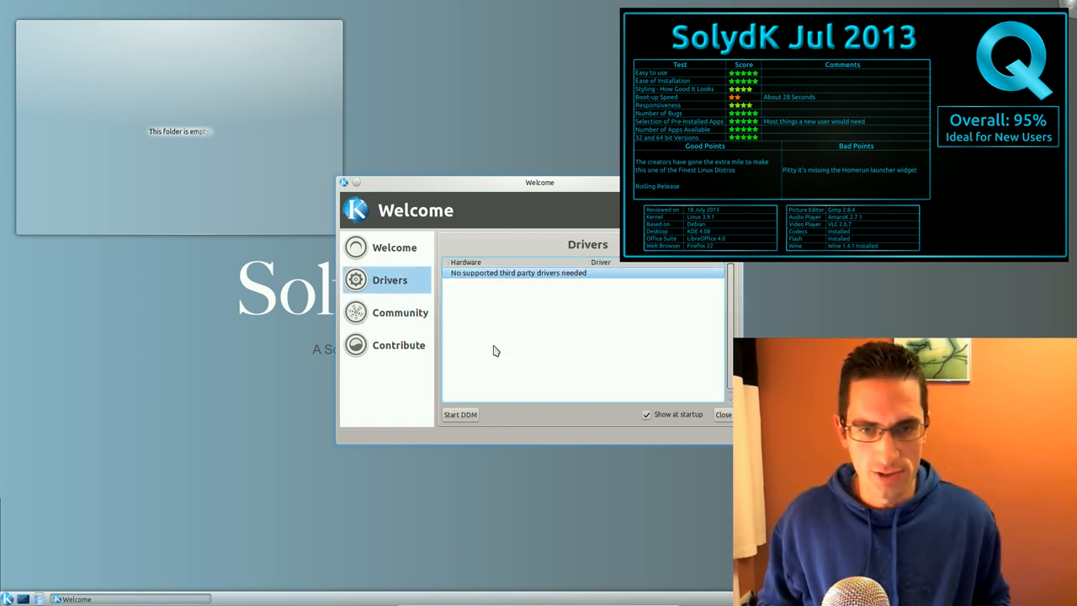
Step: Start DDM to check wireless and kernel drivers, then view update pack 2013.07.06 info
{"action": "left_click", "coordinate": [471, 413]}
{"action": "left_click", "coordinate": [400, 284]}
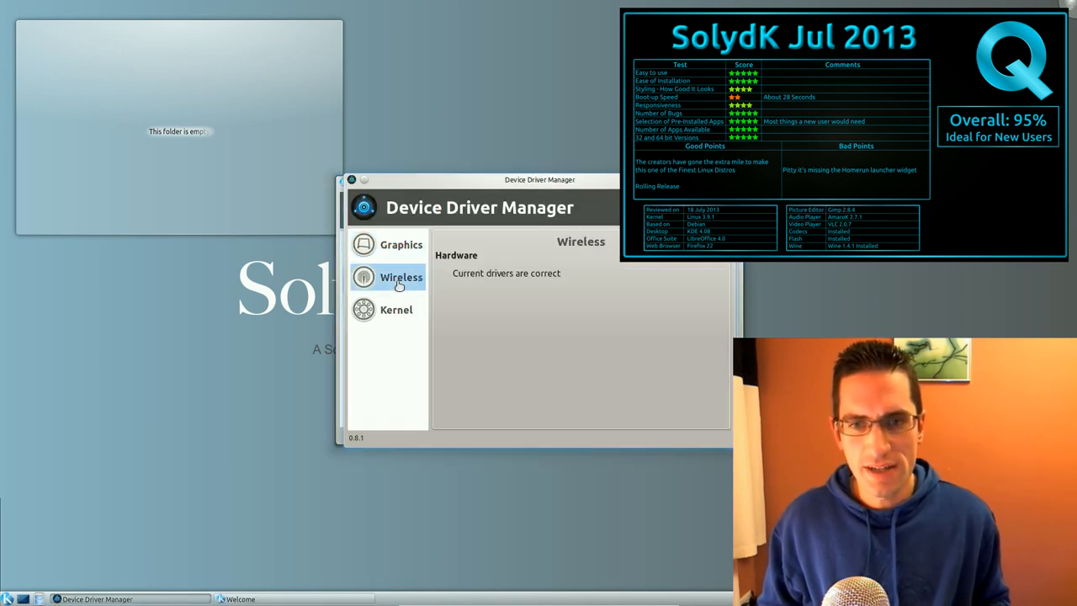
{"action": "left_click", "coordinate": [395, 312]}
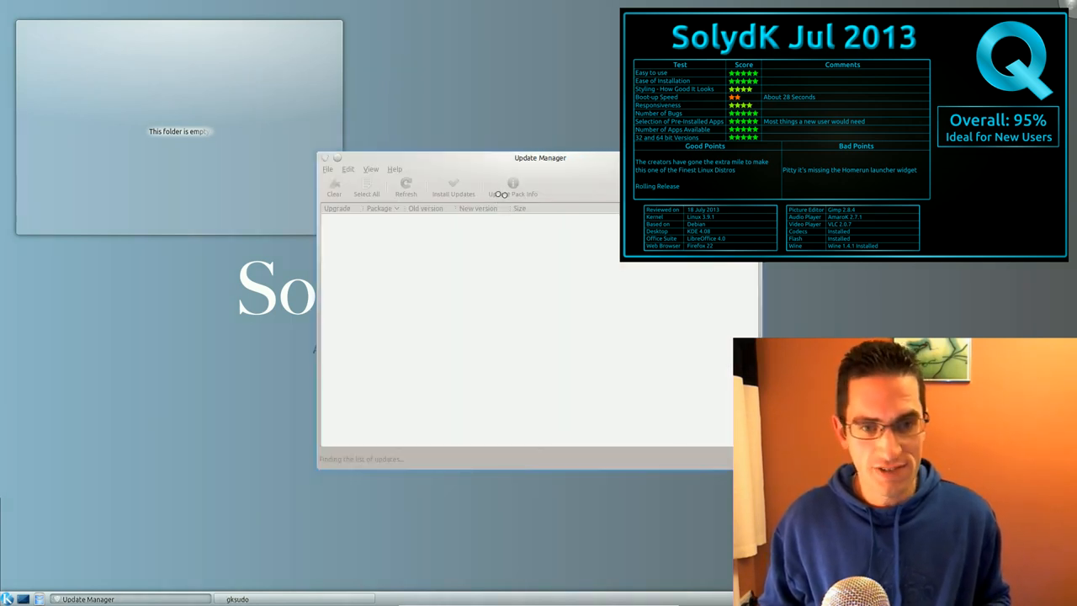
{"action": "left_click", "coordinate": [514, 193]}
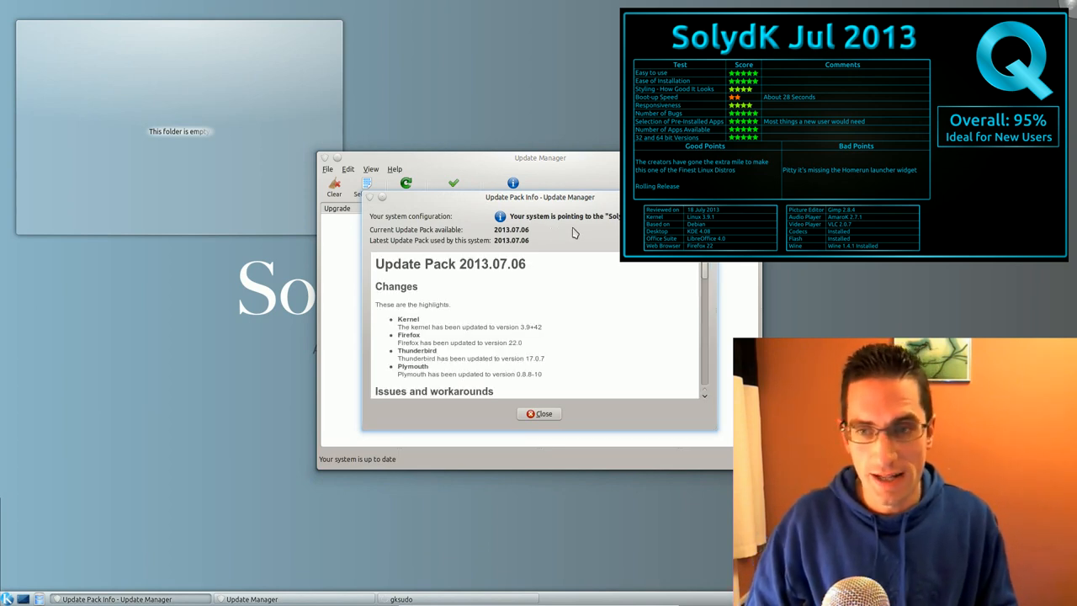
{"action": "scroll", "coordinate": [505, 336], "scroll_direction": "down", "scroll_amount": 1}
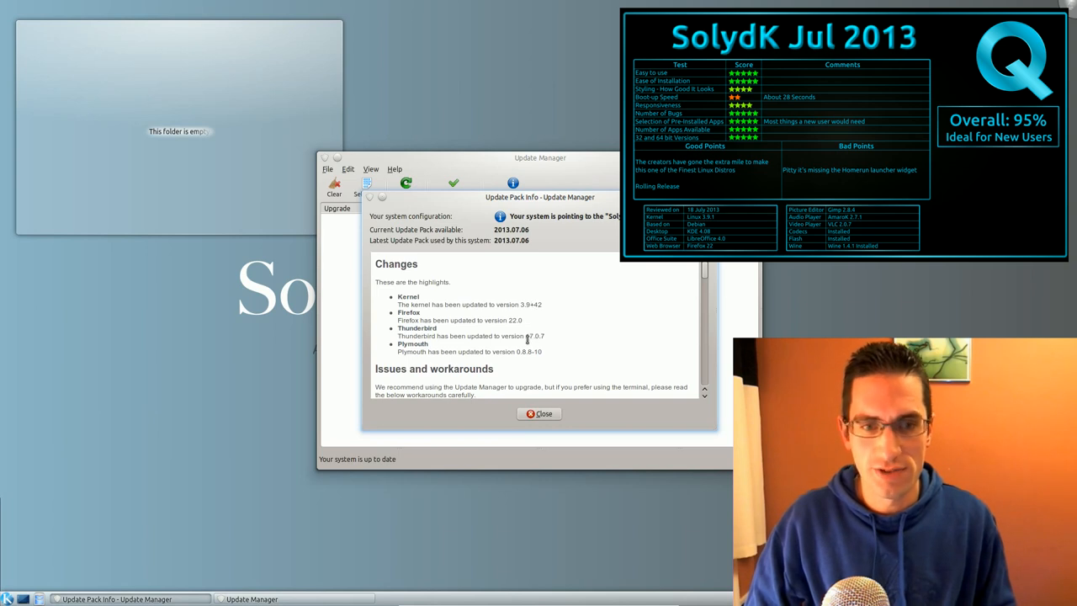
{"action": "scroll", "coordinate": [532, 363], "scroll_direction": "down", "scroll_amount": 2}
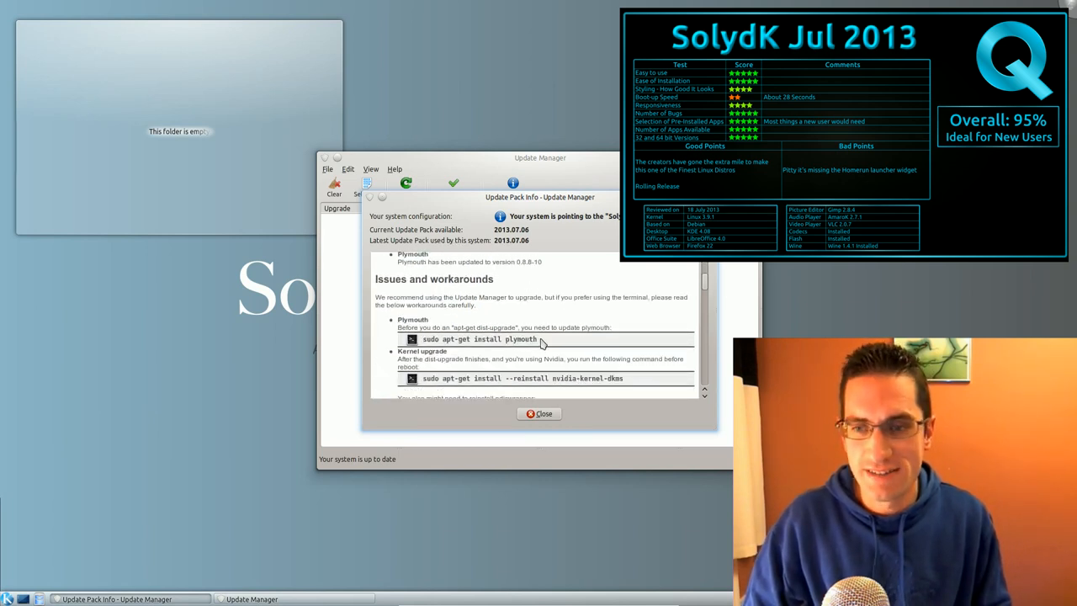
{"action": "scroll", "coordinate": [542, 341], "scroll_direction": "down", "scroll_amount": 2}
{"action": "scroll", "coordinate": [542, 342], "scroll_direction": "down", "scroll_amount": 2}
{"action": "scroll", "coordinate": [542, 342], "scroll_direction": "down", "scroll_amount": 2}
{"action": "scroll", "coordinate": [542, 341], "scroll_direction": "down", "scroll_amount": 2}
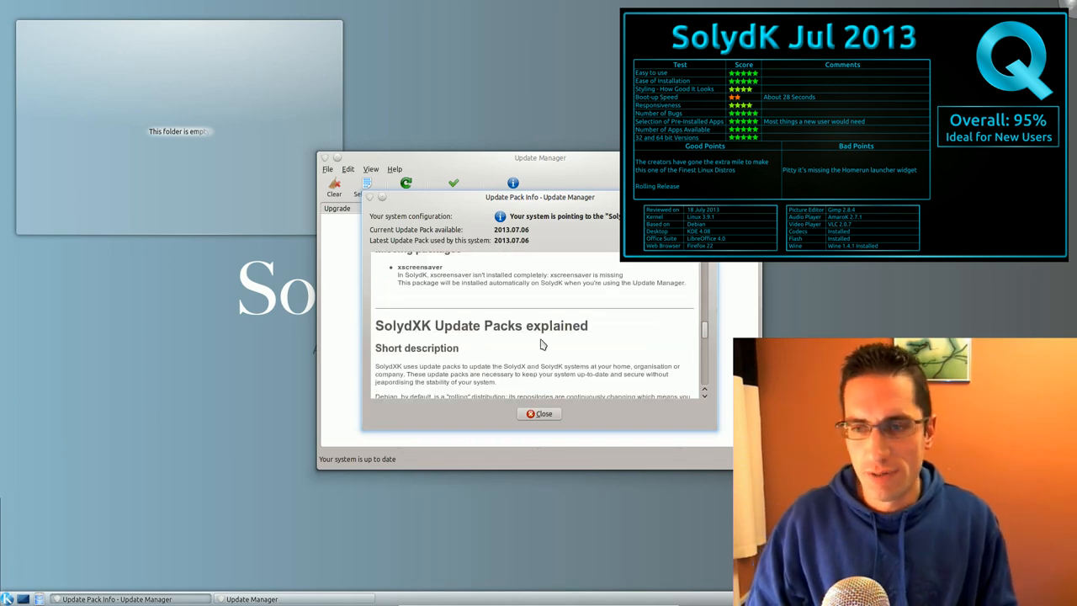
{"action": "scroll", "coordinate": [542, 343], "scroll_direction": "down", "scroll_amount": 2}
{"action": "scroll", "coordinate": [542, 343], "scroll_direction": "down", "scroll_amount": 2}
{"action": "scroll", "coordinate": [542, 344], "scroll_direction": "down", "scroll_amount": 2}
{"action": "scroll", "coordinate": [542, 343], "scroll_direction": "down", "scroll_amount": 2}
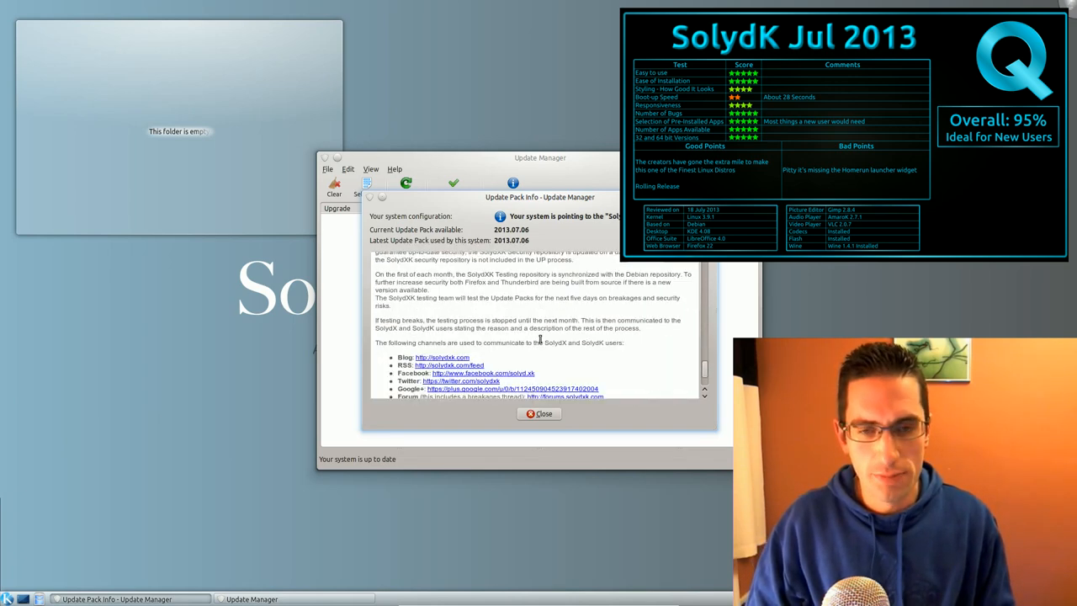
{"action": "scroll", "coordinate": [540, 341], "scroll_direction": "down", "scroll_amount": 2}
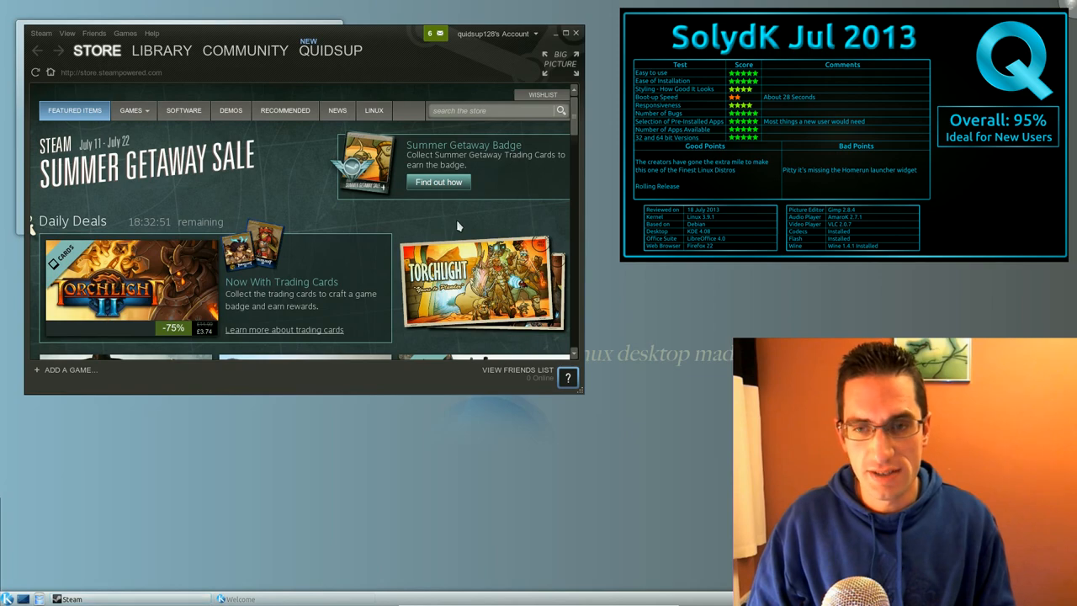
{"action": "scroll", "coordinate": [456, 219], "scroll_direction": "down", "scroll_amount": 3}
{"action": "scroll", "coordinate": [526, 202], "scroll_direction": "down", "scroll_amount": 3}
{"action": "scroll", "coordinate": [526, 202], "scroll_direction": "down", "scroll_amount": 3}
{"action": "scroll", "coordinate": [526, 202], "scroll_direction": "down", "scroll_amount": 2}
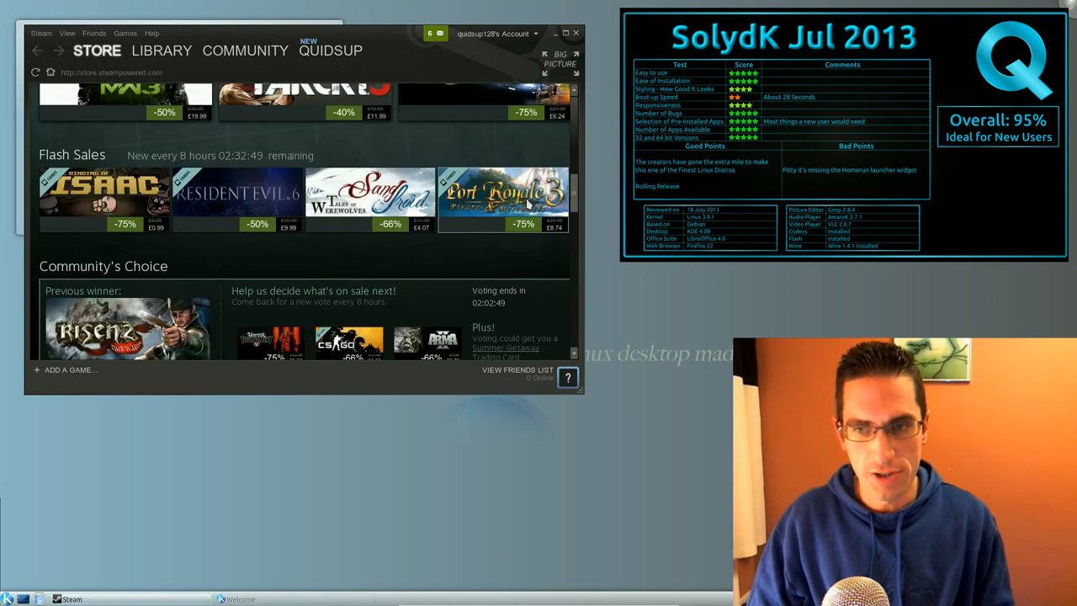
{"action": "scroll", "coordinate": [526, 202], "scroll_direction": "down", "scroll_amount": 3}
{"action": "scroll", "coordinate": [526, 202], "scroll_direction": "down", "scroll_amount": 3}
{"action": "scroll", "coordinate": [526, 202], "scroll_direction": "down", "scroll_amount": 3}
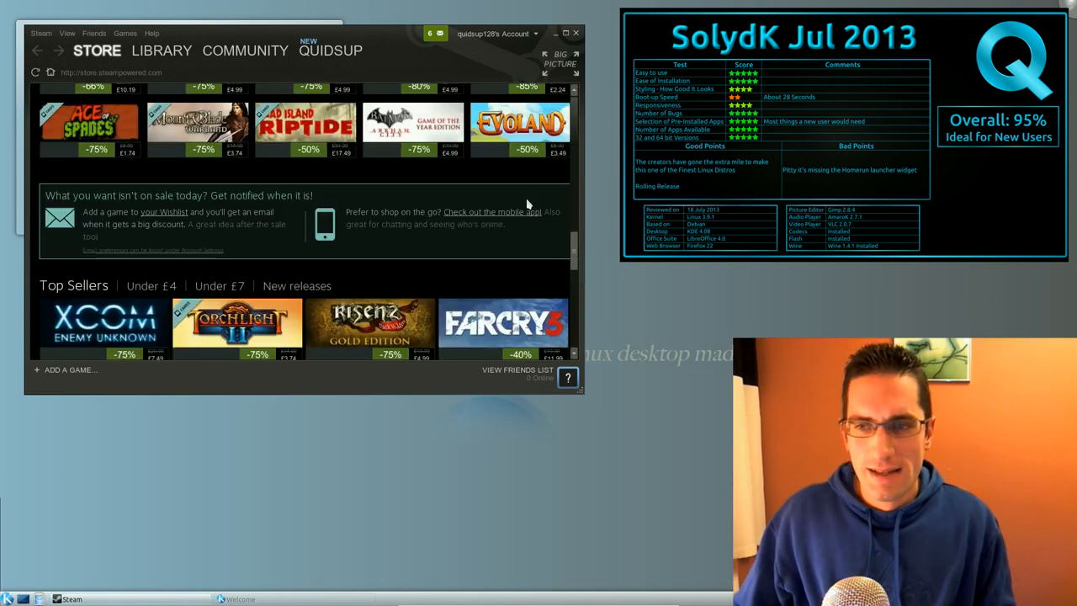
{"action": "scroll", "coordinate": [530, 168], "scroll_direction": "down", "scroll_amount": 2}
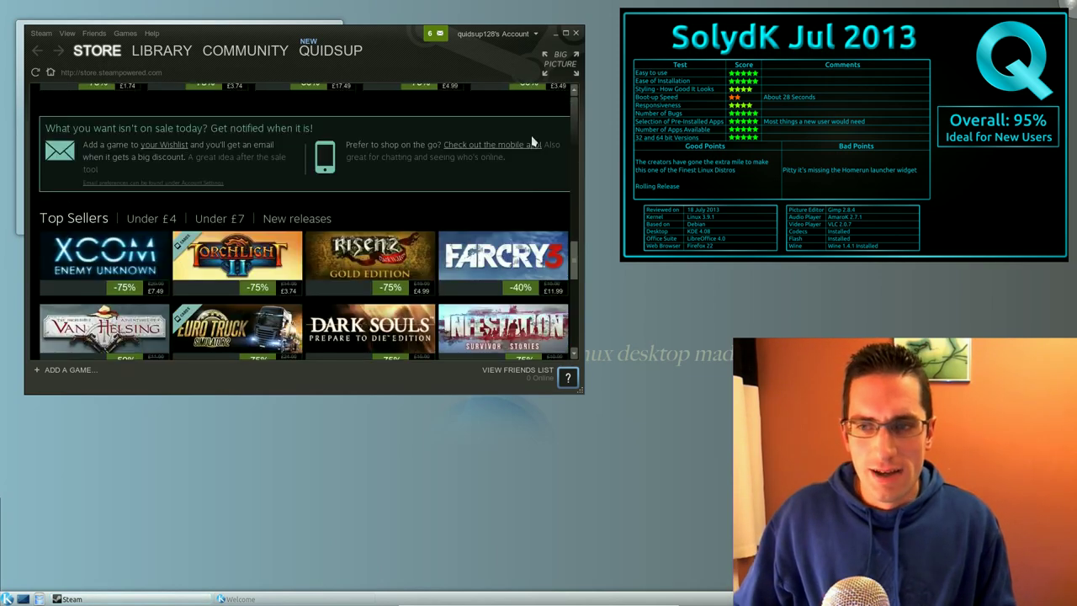
Step: Close the Steam store window
{"action": "left_click", "coordinate": [577, 36]}
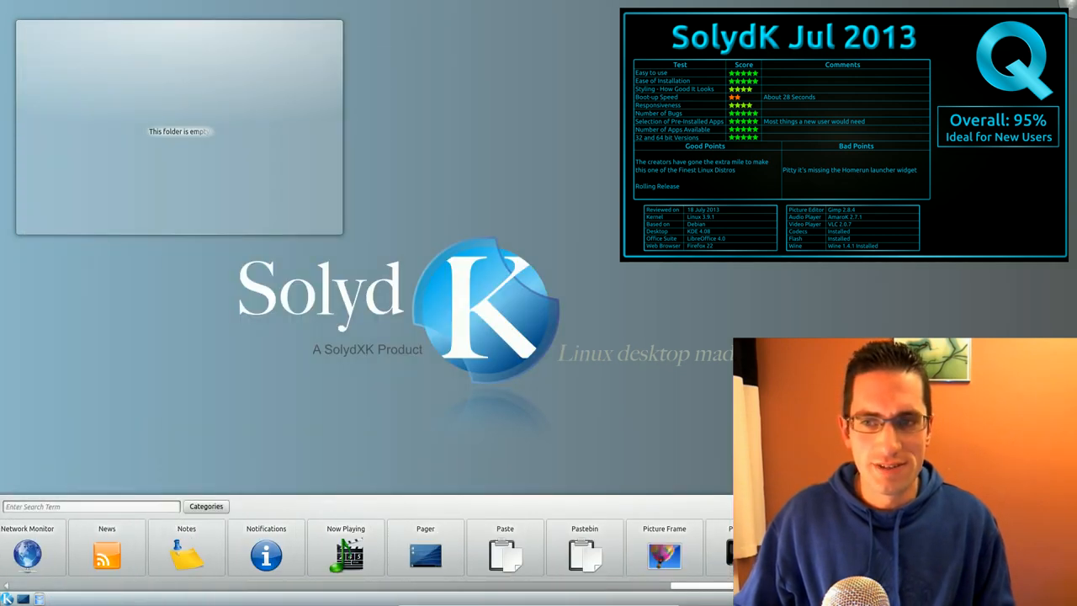
{"action": "scroll", "coordinate": [366, 547], "scroll_direction": "down", "scroll_amount": 3}
{"action": "scroll", "coordinate": [366, 547], "scroll_direction": "down", "scroll_amount": 3}
Step: Dismiss the Add Widgets panel and browse the K launcher's application categories
{"action": "key", "text": "Escape"}
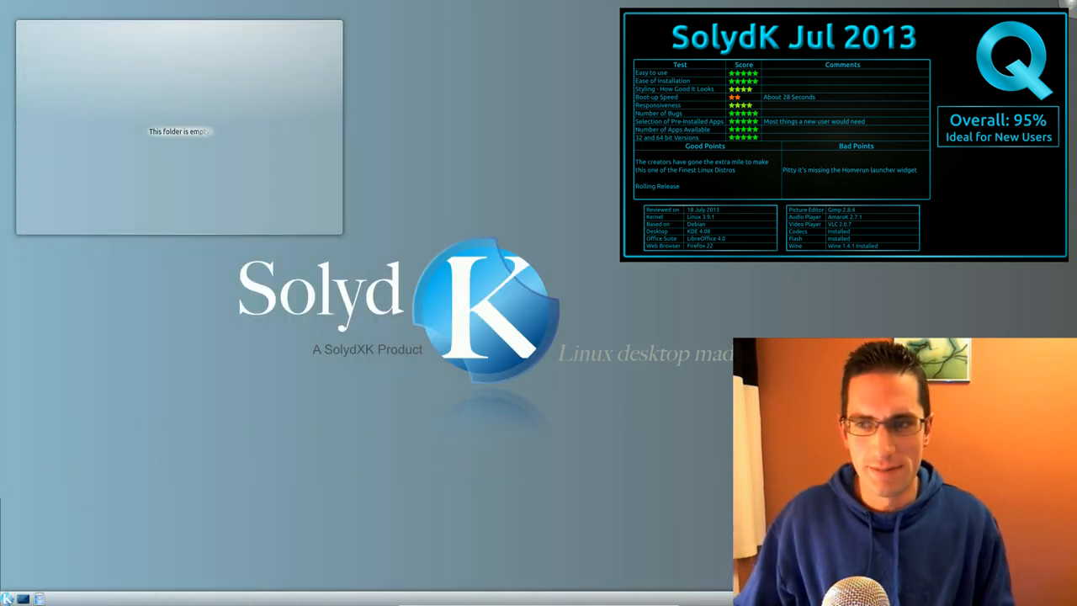
{"action": "left_click", "coordinate": [7, 599]}
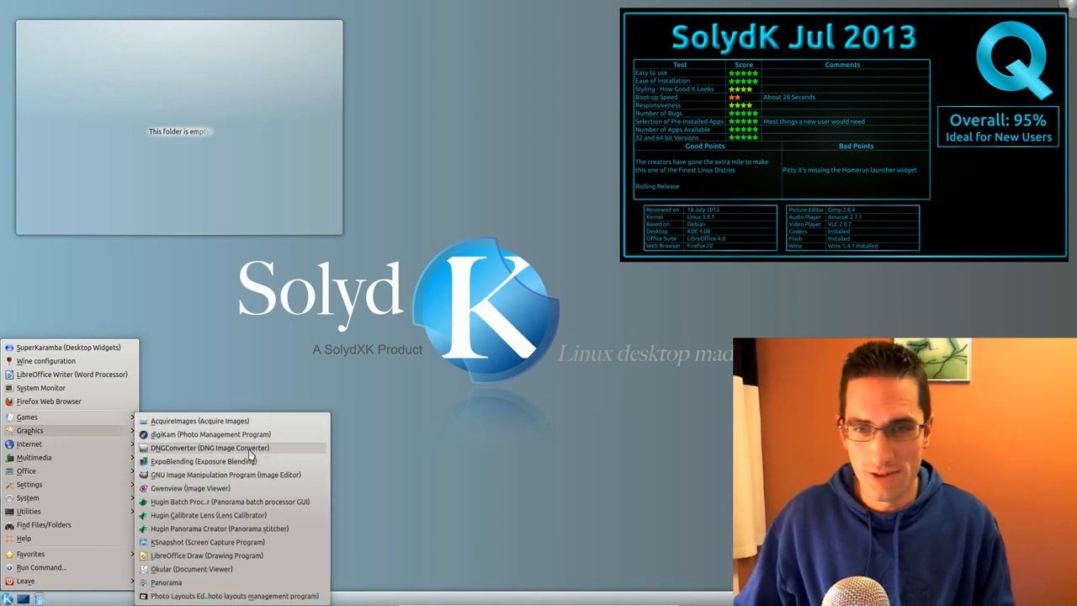